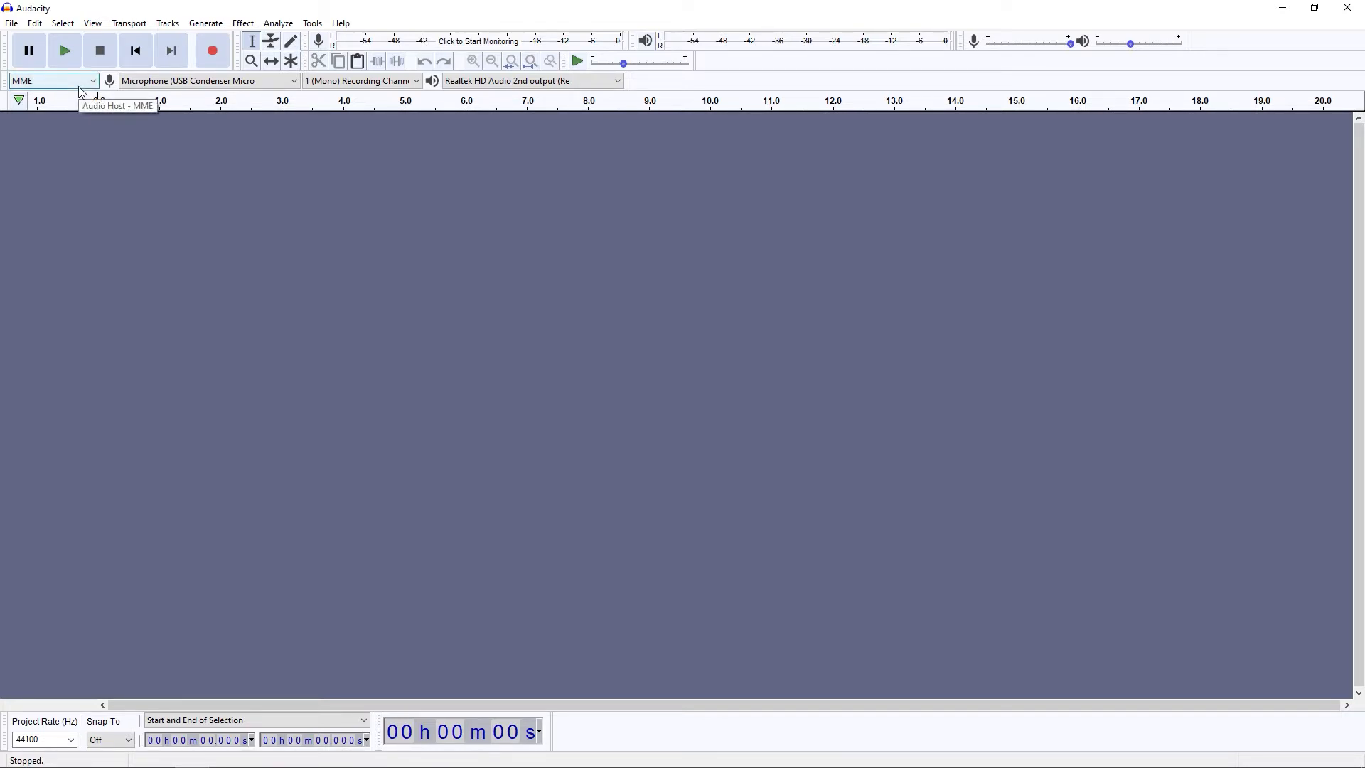
Choose MME as the audio host and the USB condenser microphone as the recording device.
left_click(80, 86)
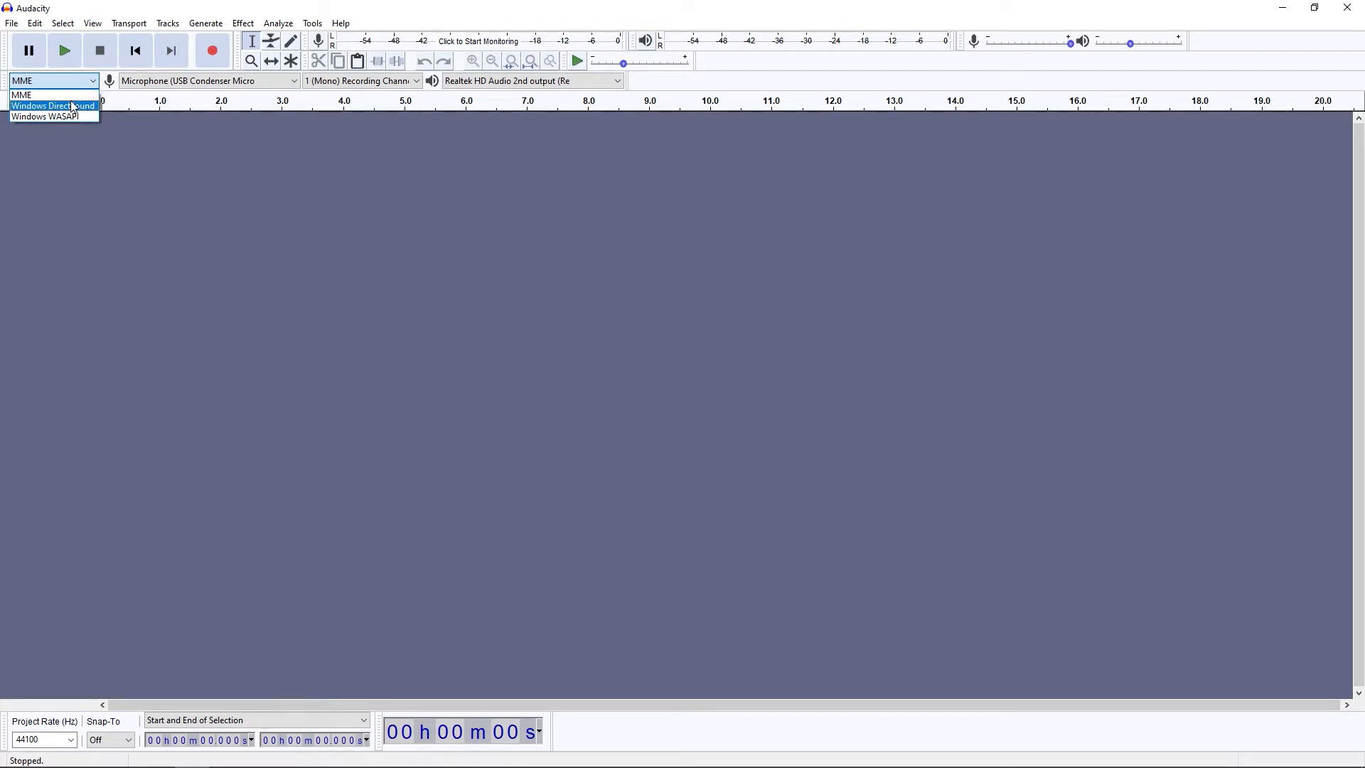
key("Up")
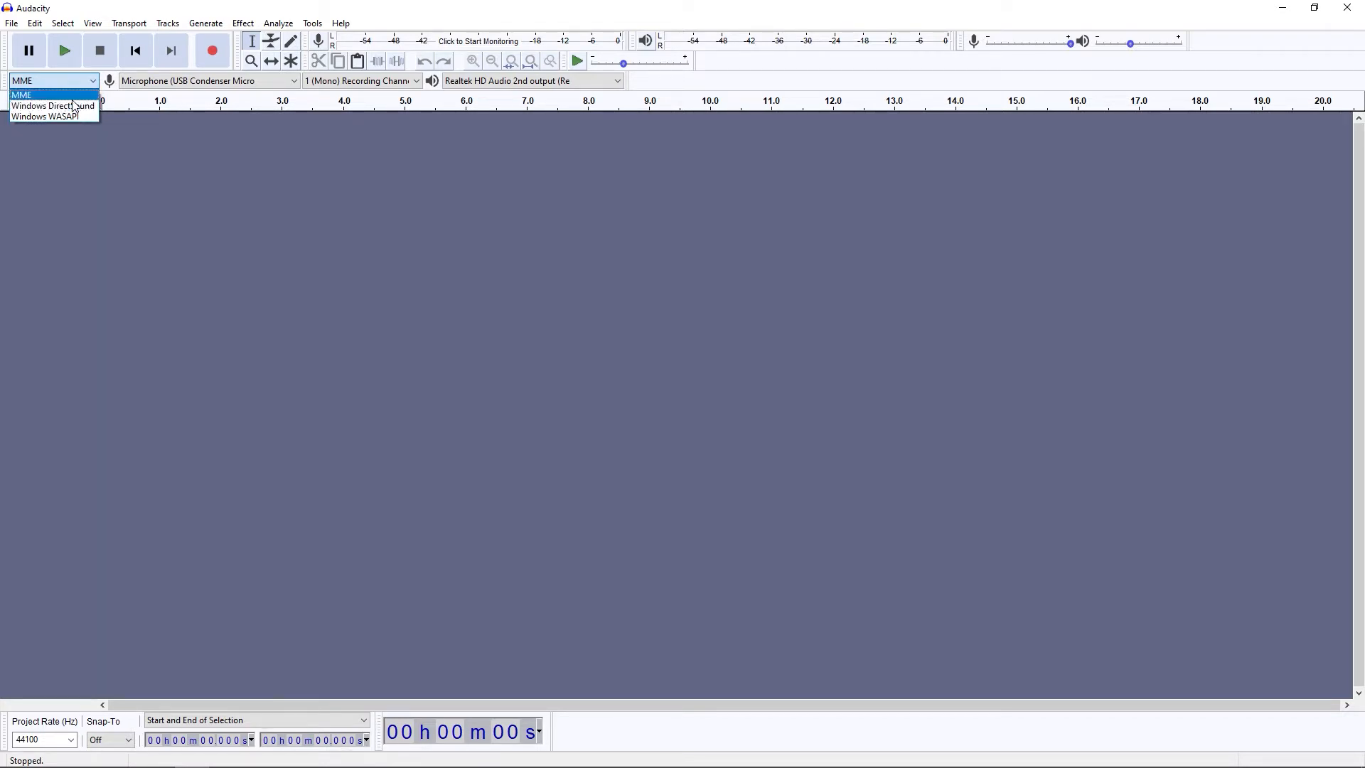
key("Up")
left_click(84, 97)
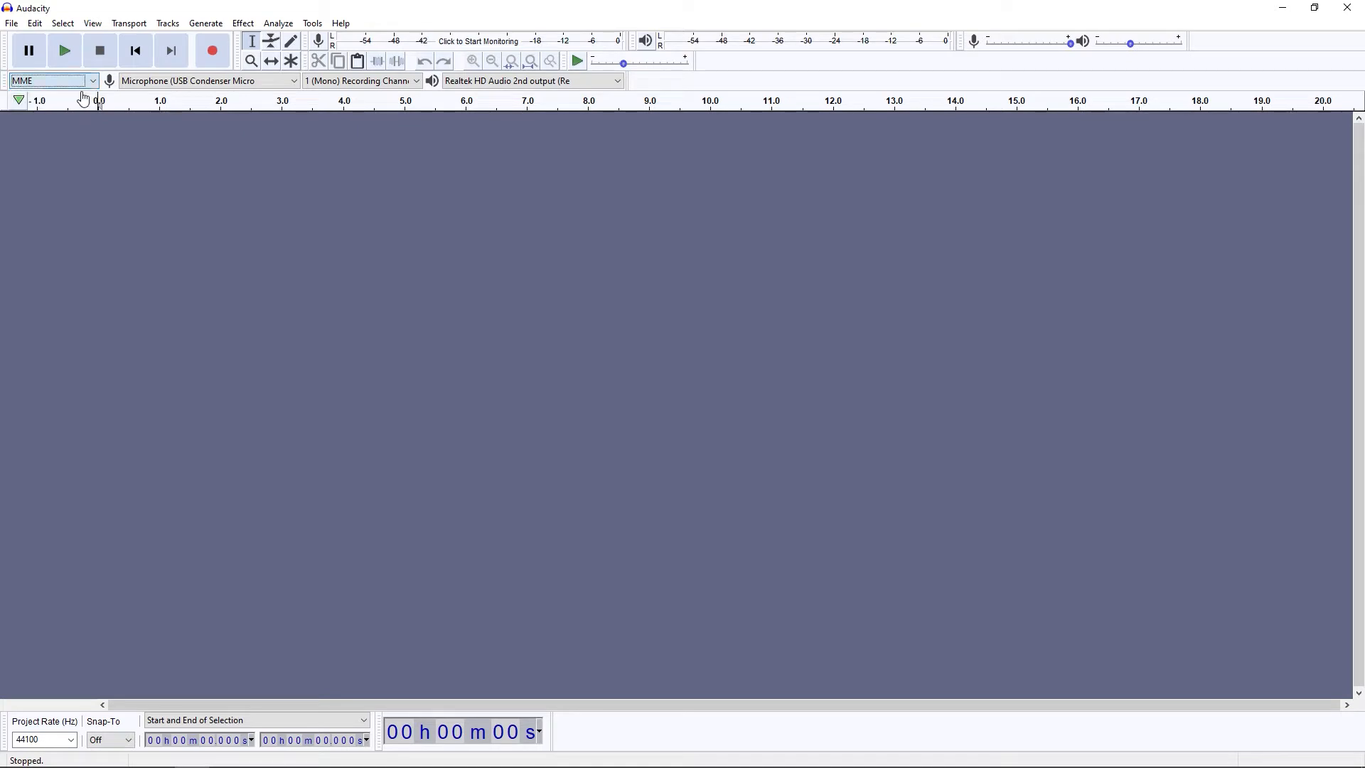
left_click(187, 84)
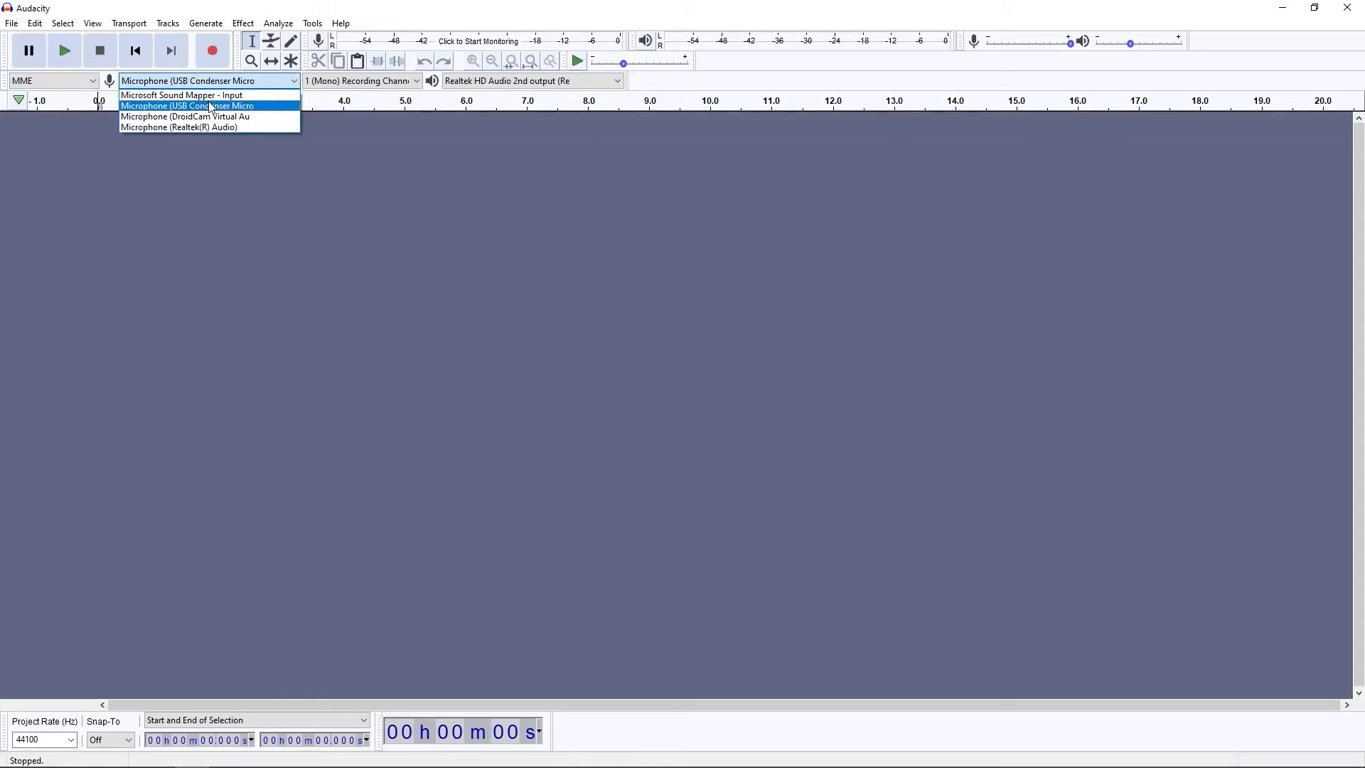
left_click(248, 107)
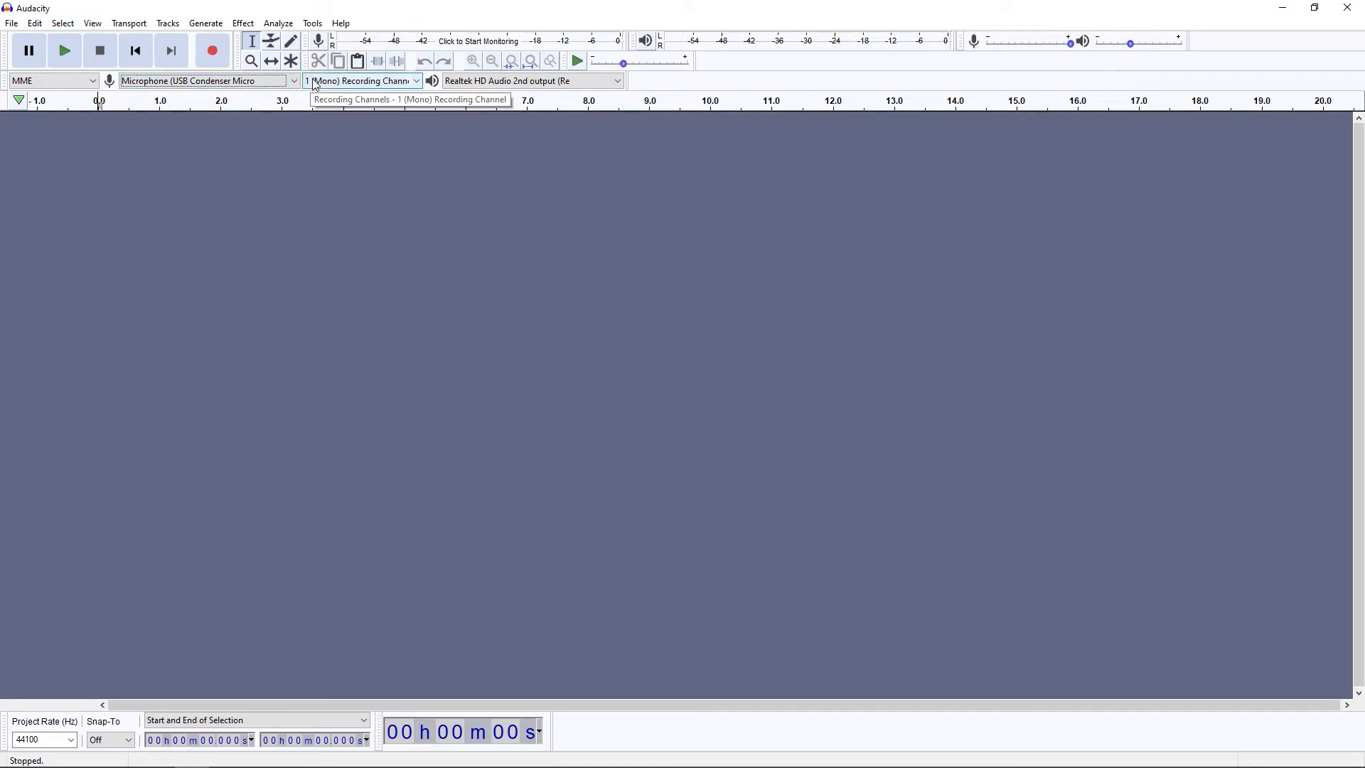
Choose 1 (Mono) Recording Channel and set the playback device to Realtek HD Audio 2nd output.
left_click(351, 83)
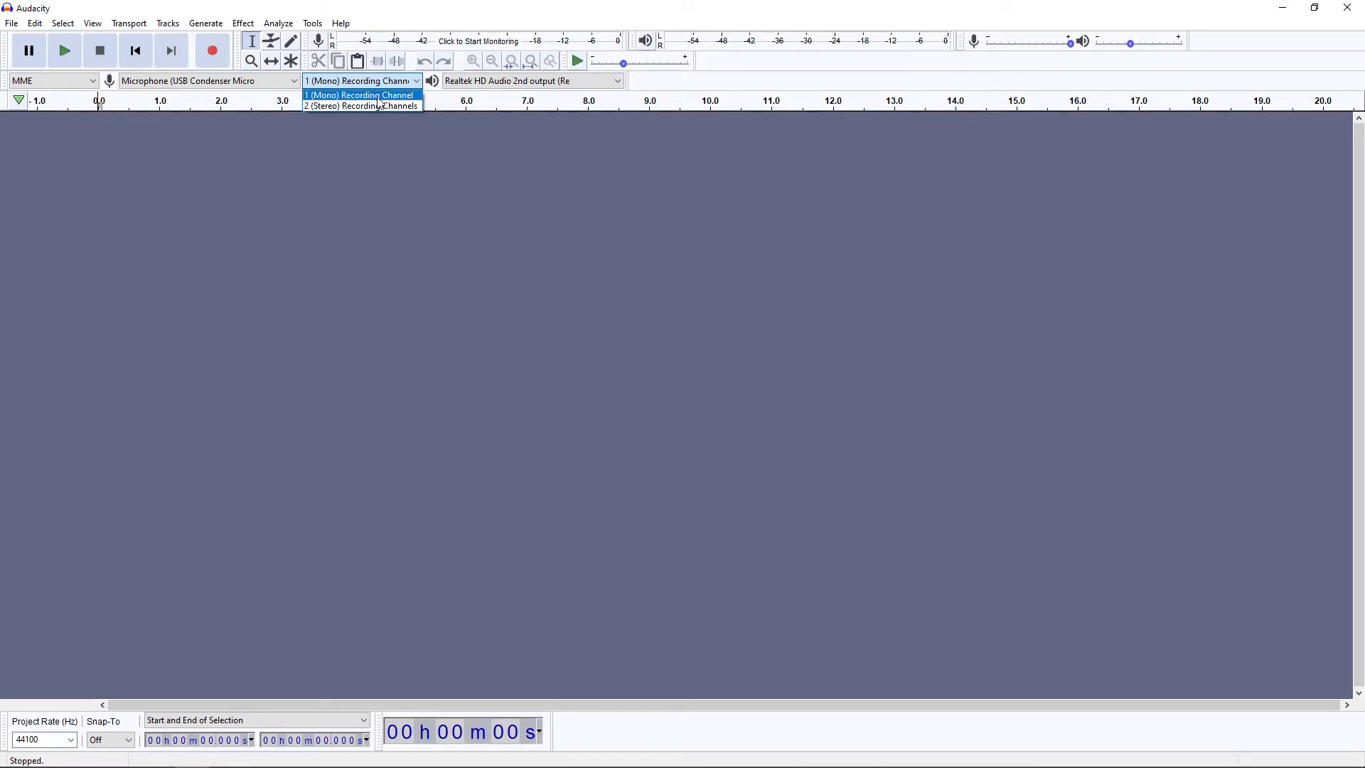
left_click(370, 98)
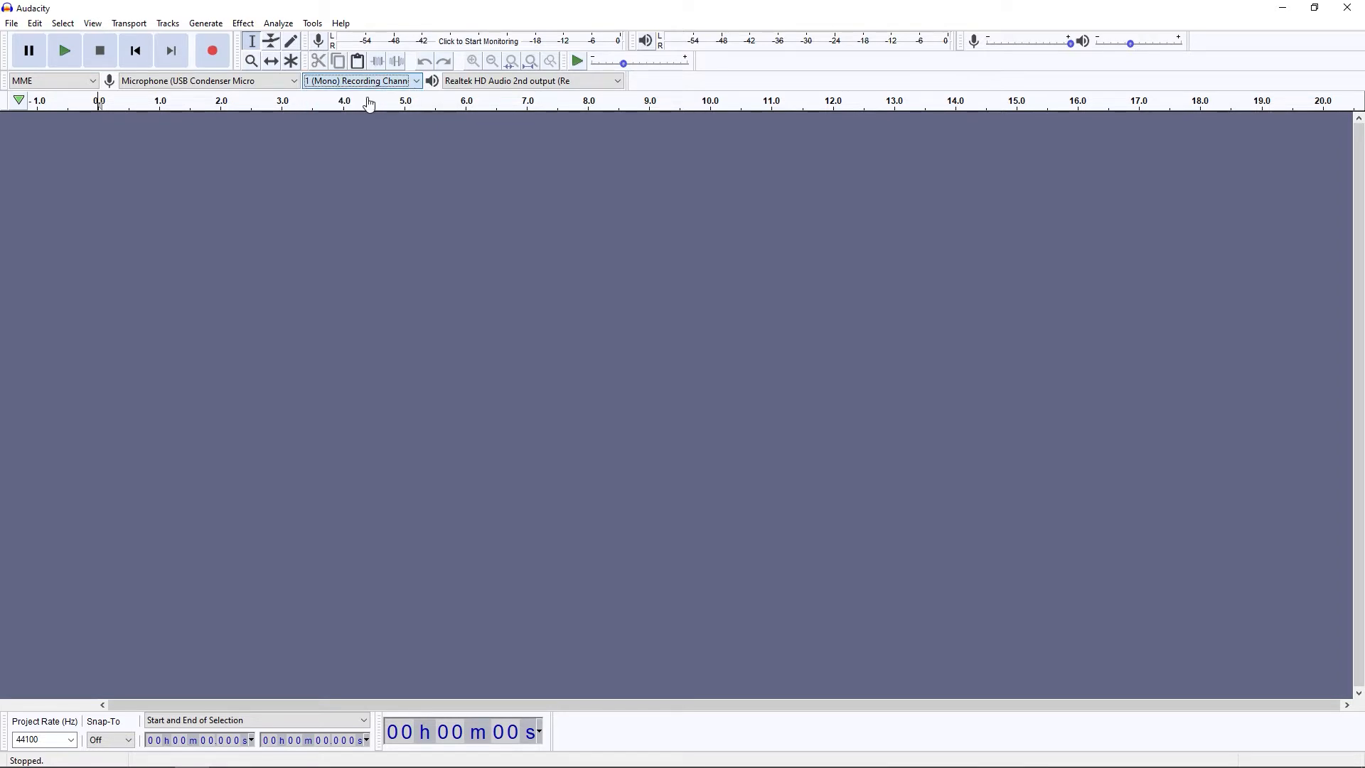
left_click(475, 82)
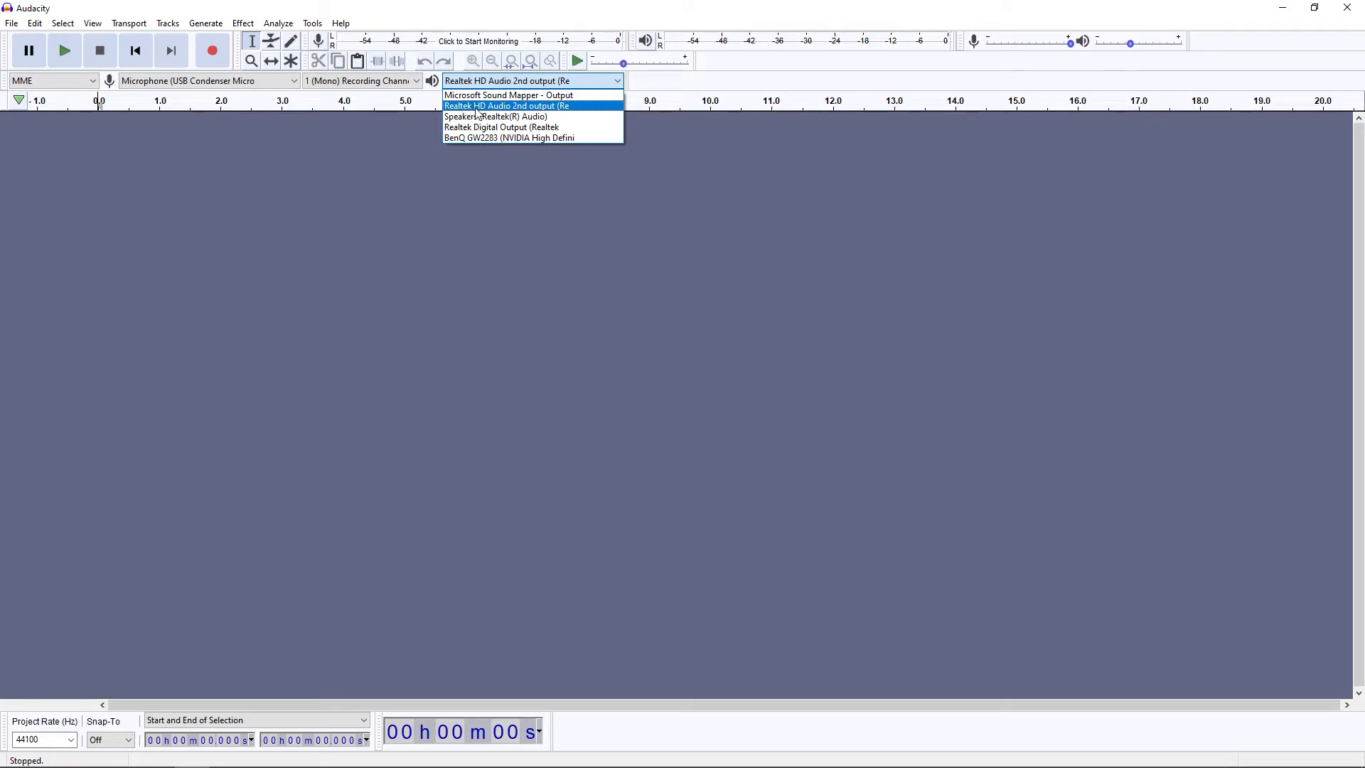
left_click(524, 107)
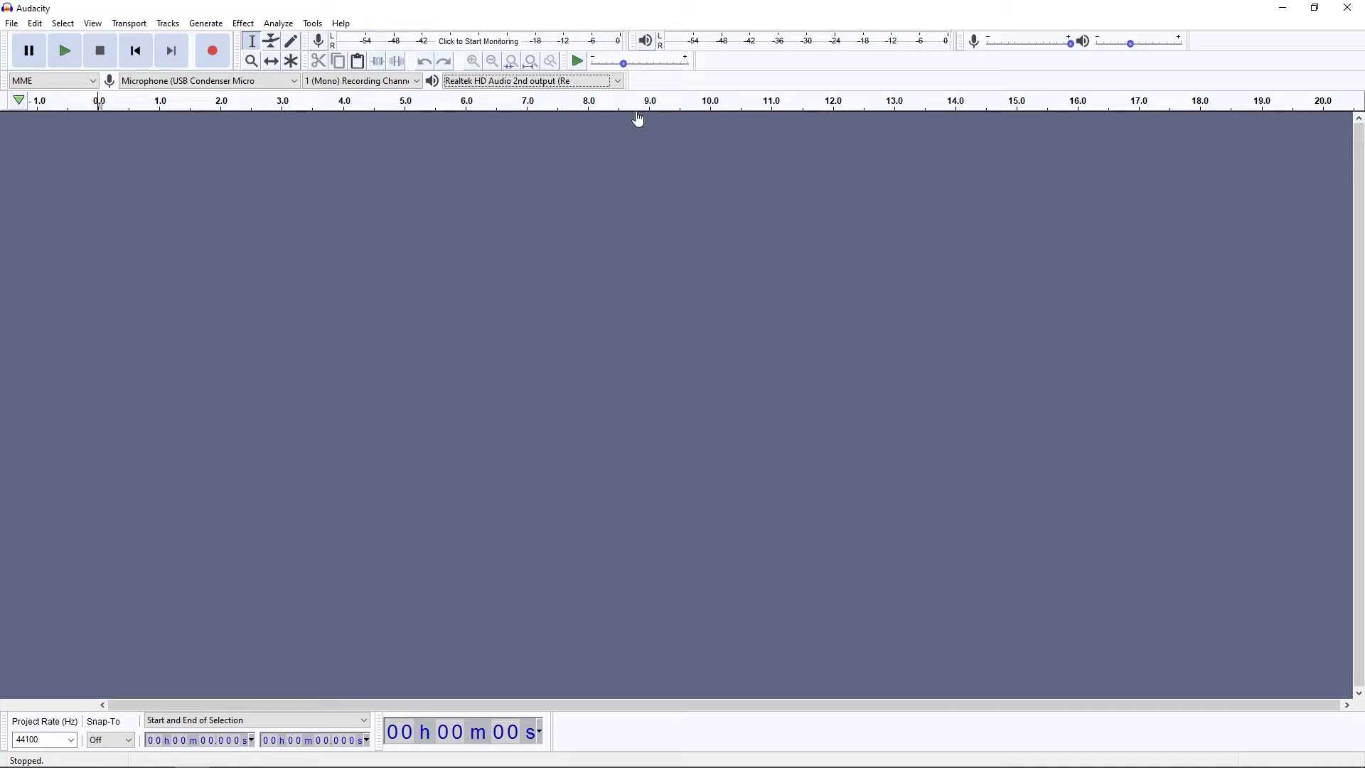
Monitor the microphone input to check the recording level, and stop monitoring.
left_click(451, 44)
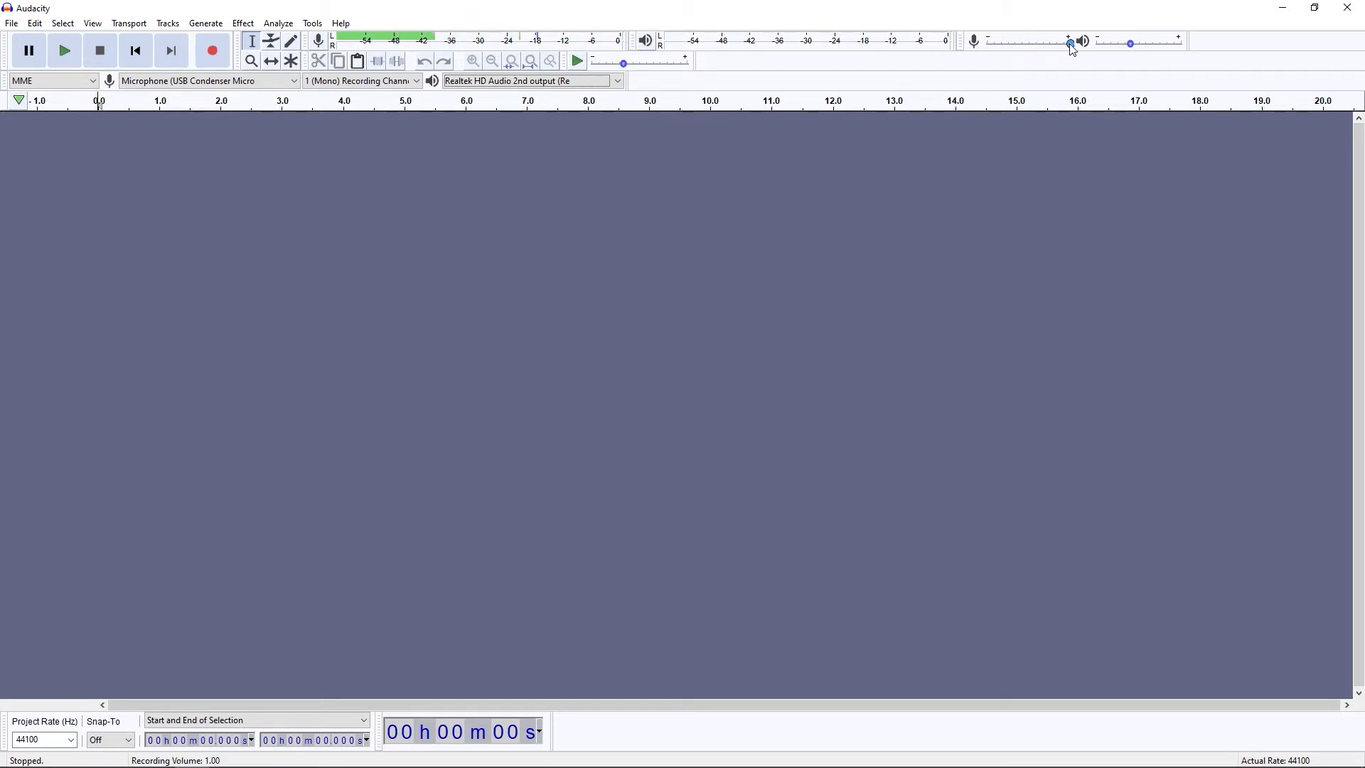
mouse_move(1072, 47)
mouse_move(1073, 44)
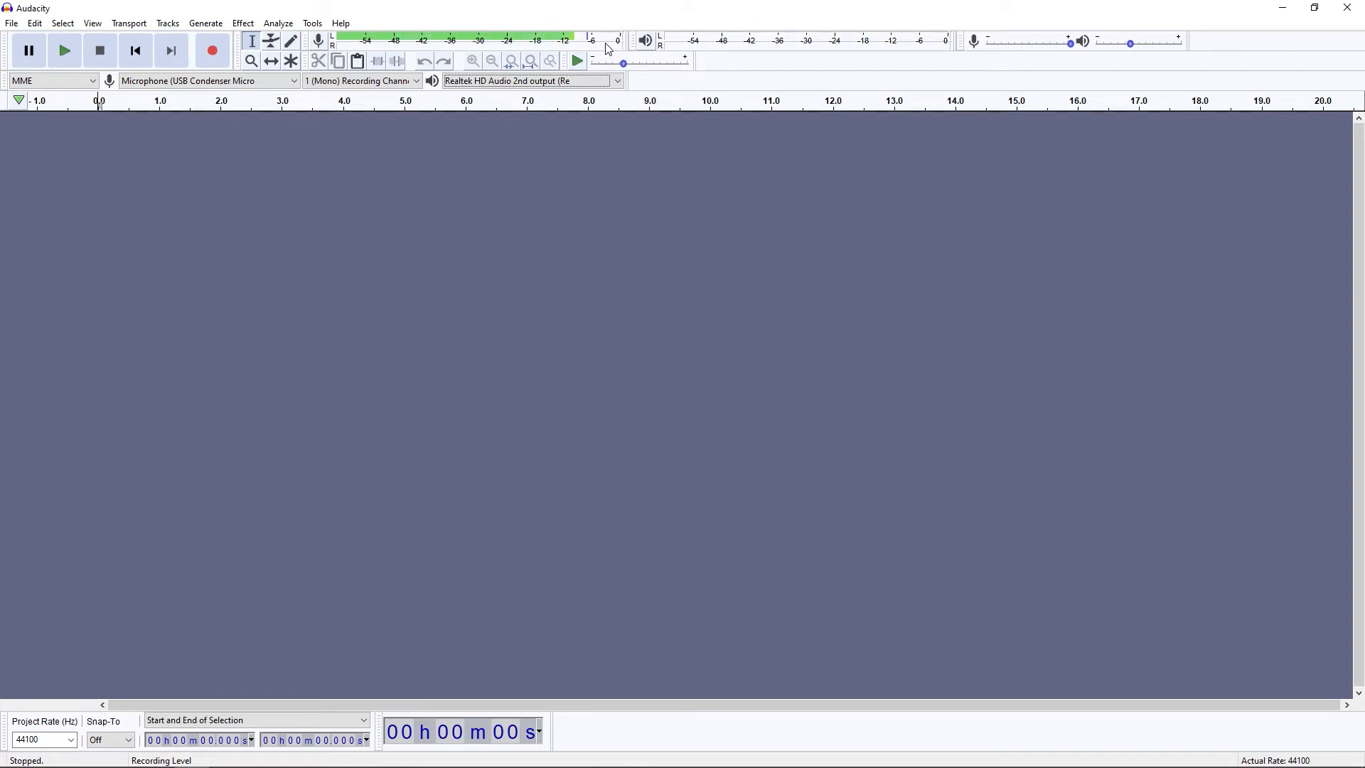
left_click(553, 44)
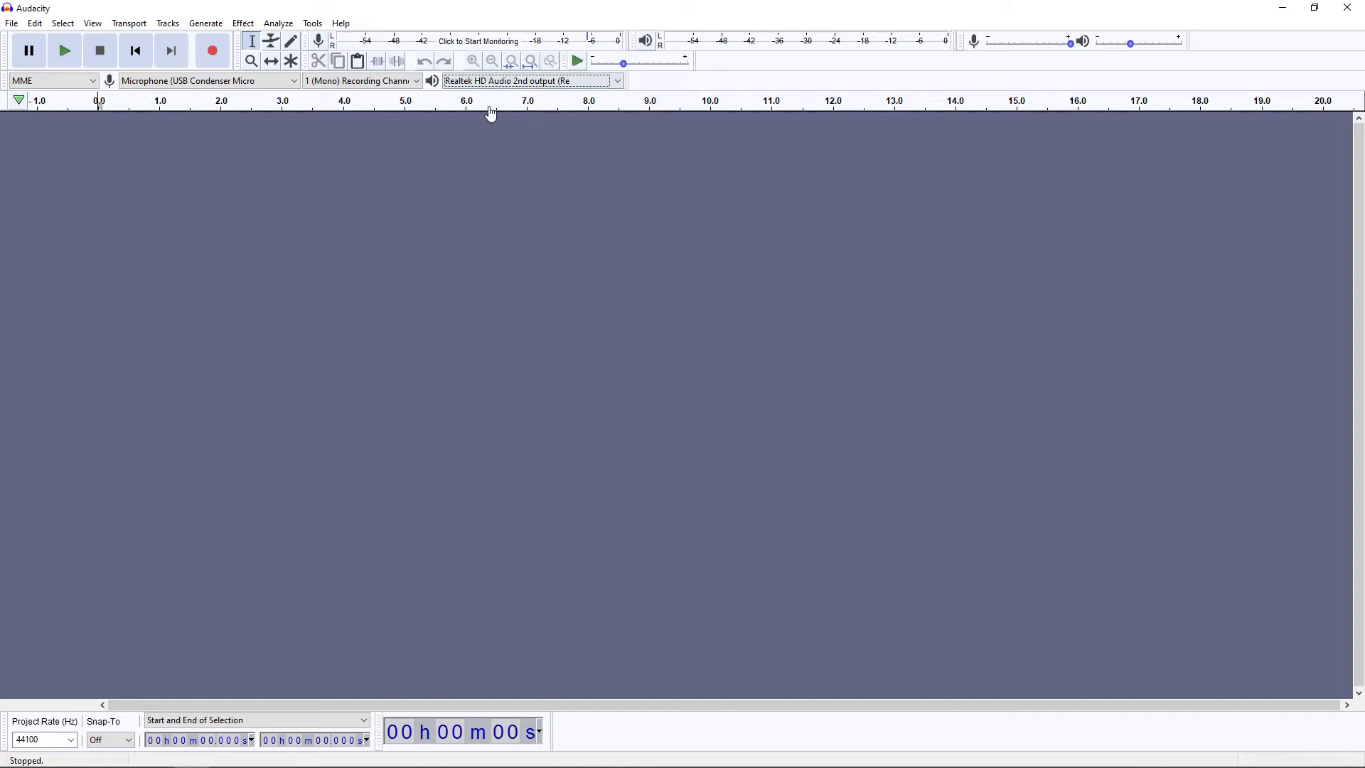
Set the project rate to 48000 Hz.
left_click(71, 741)
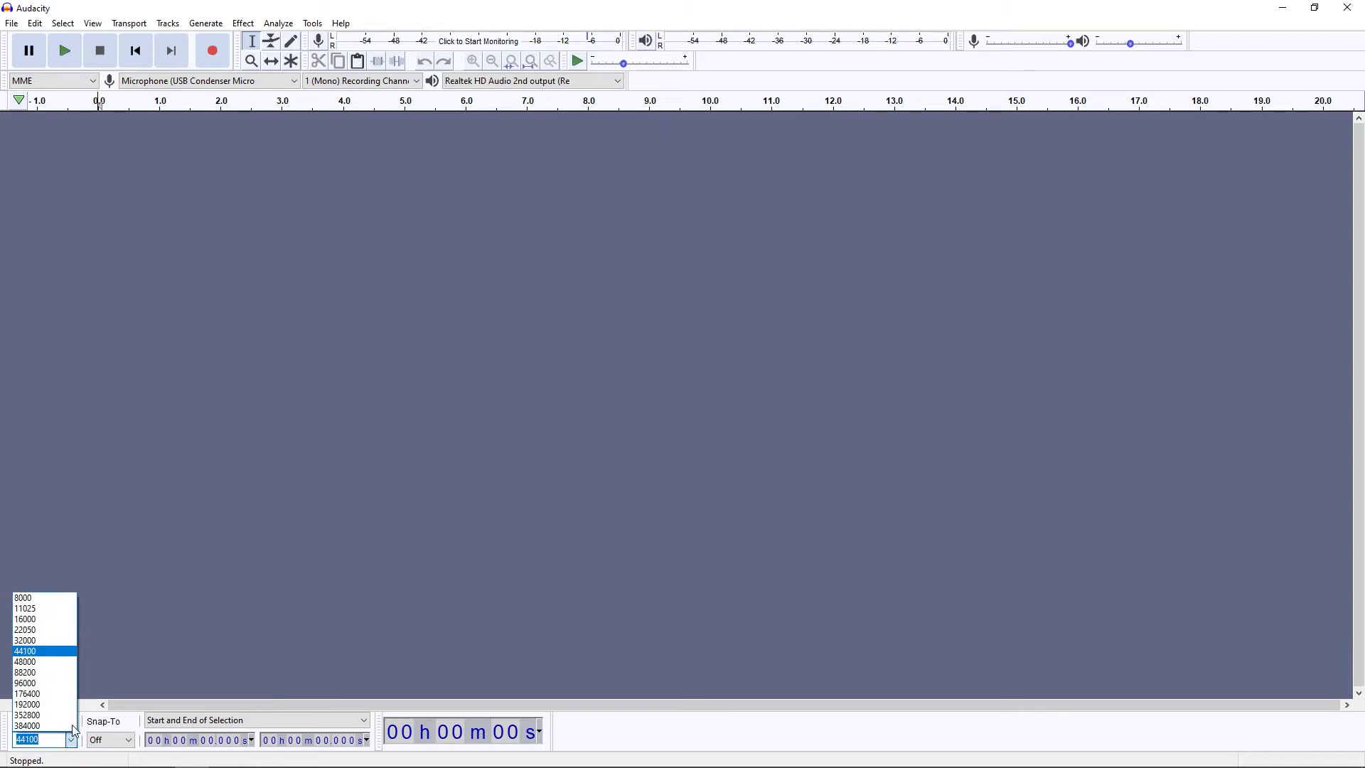
left_click(53, 665)
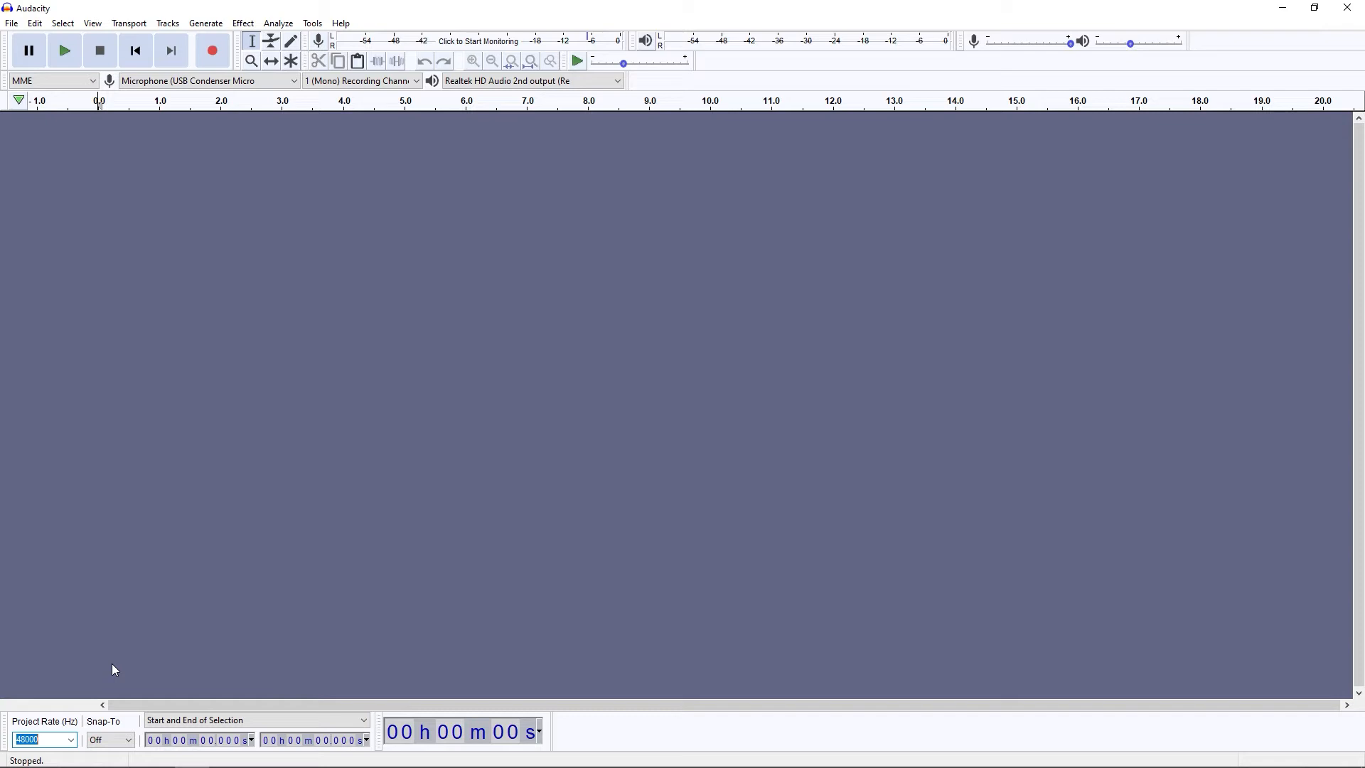
left_click(71, 740)
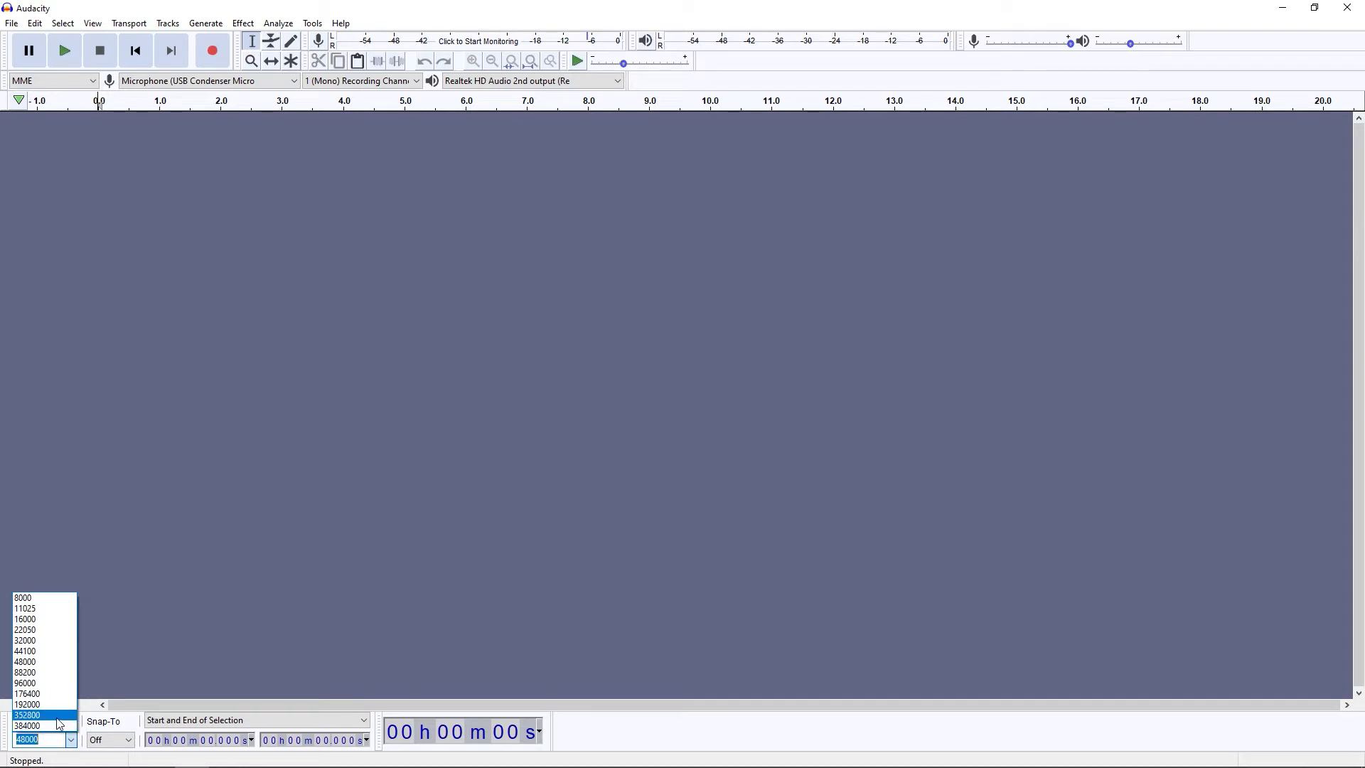
left_click(39, 662)
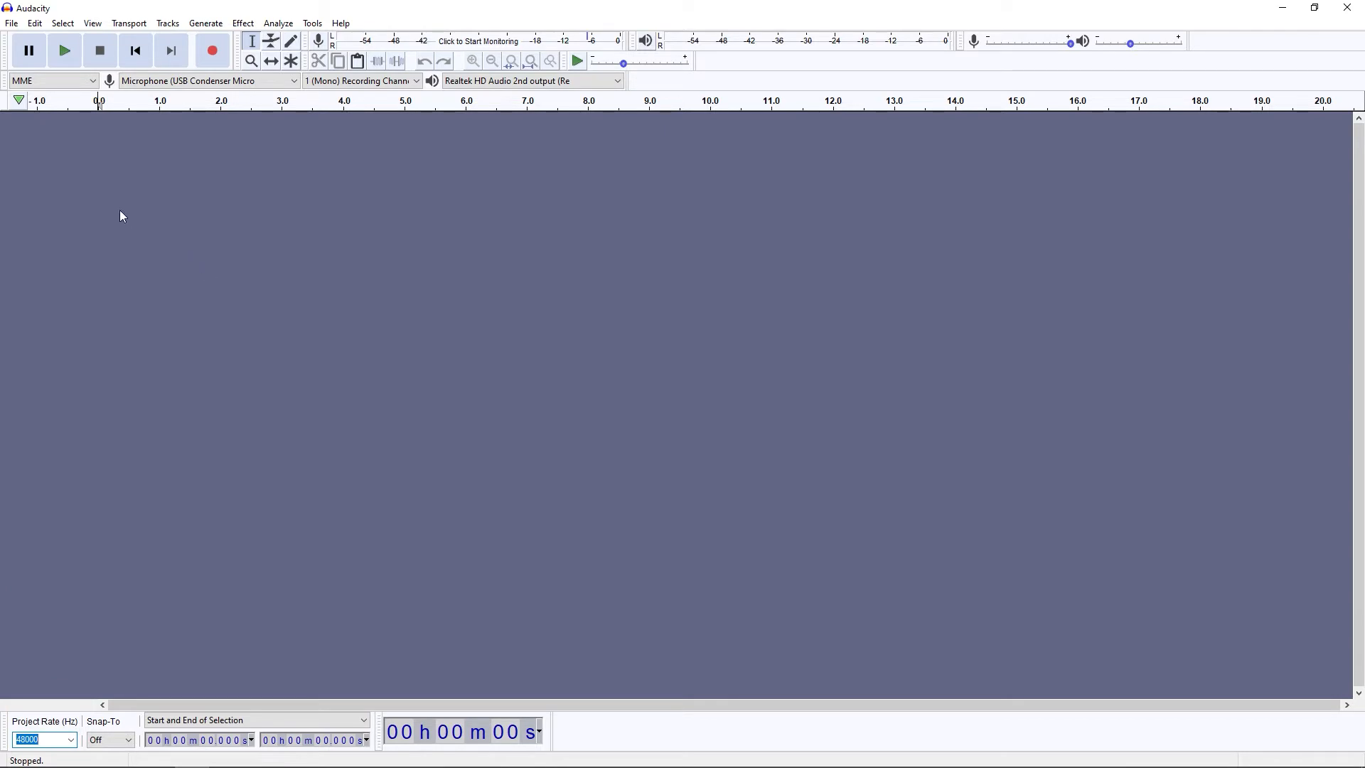
Record a mono voice clip about 18 seconds long, starting and ending with a short silence, and stop the recording.
left_click(214, 54)
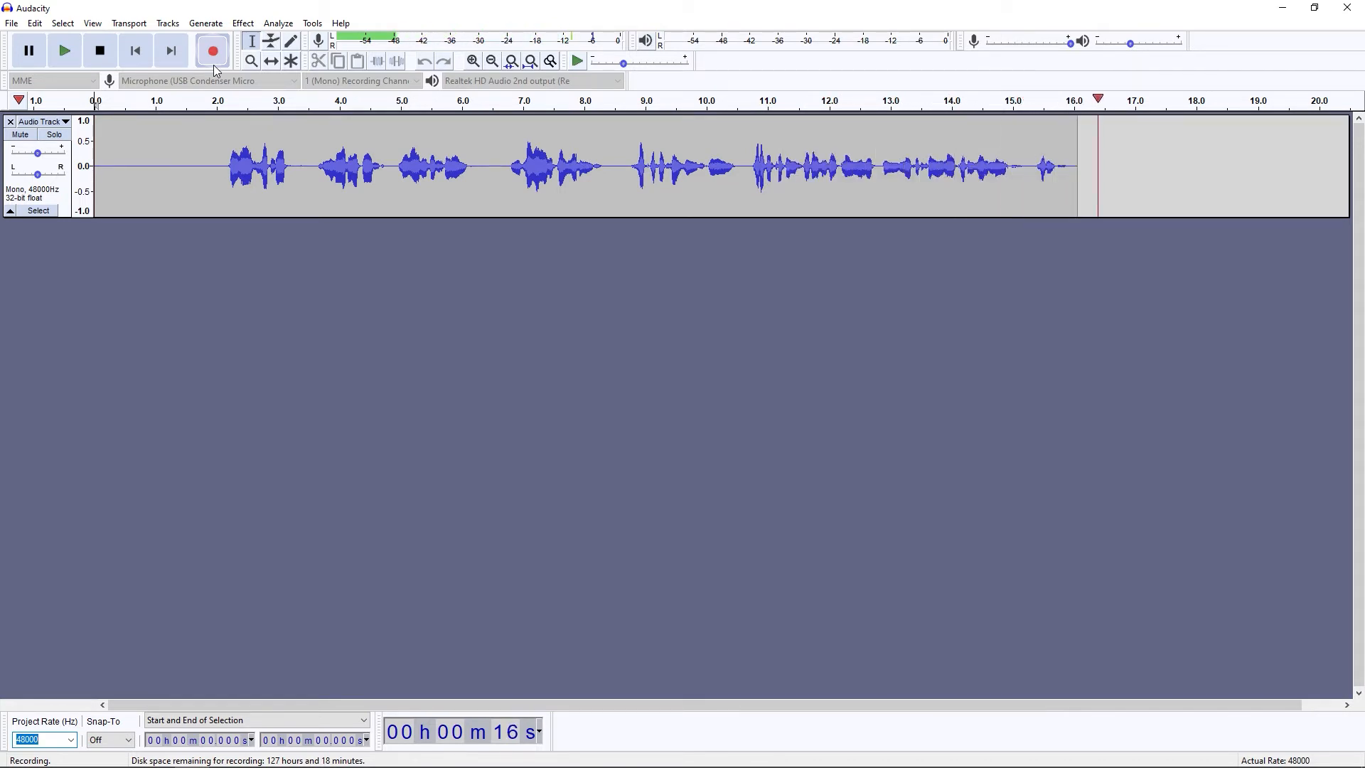
key("space")
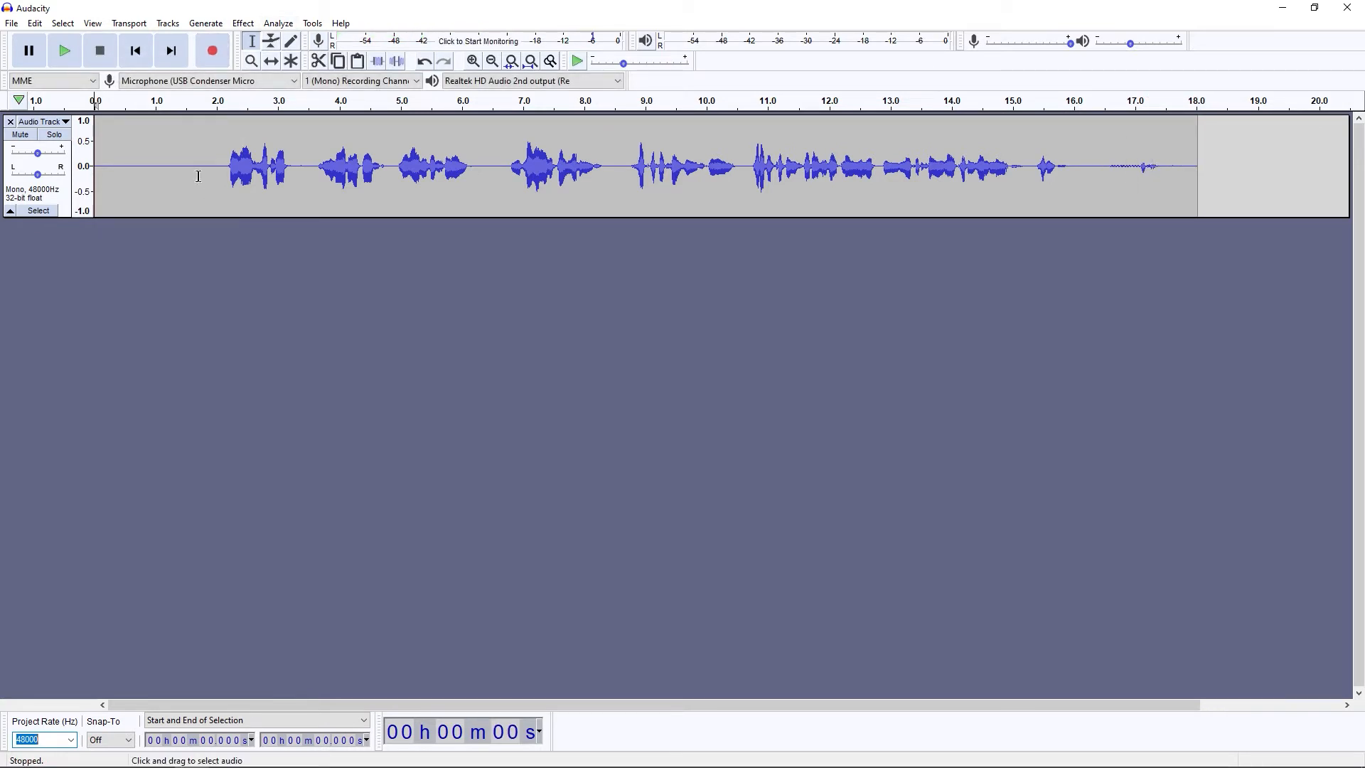
left_click(239, 26)
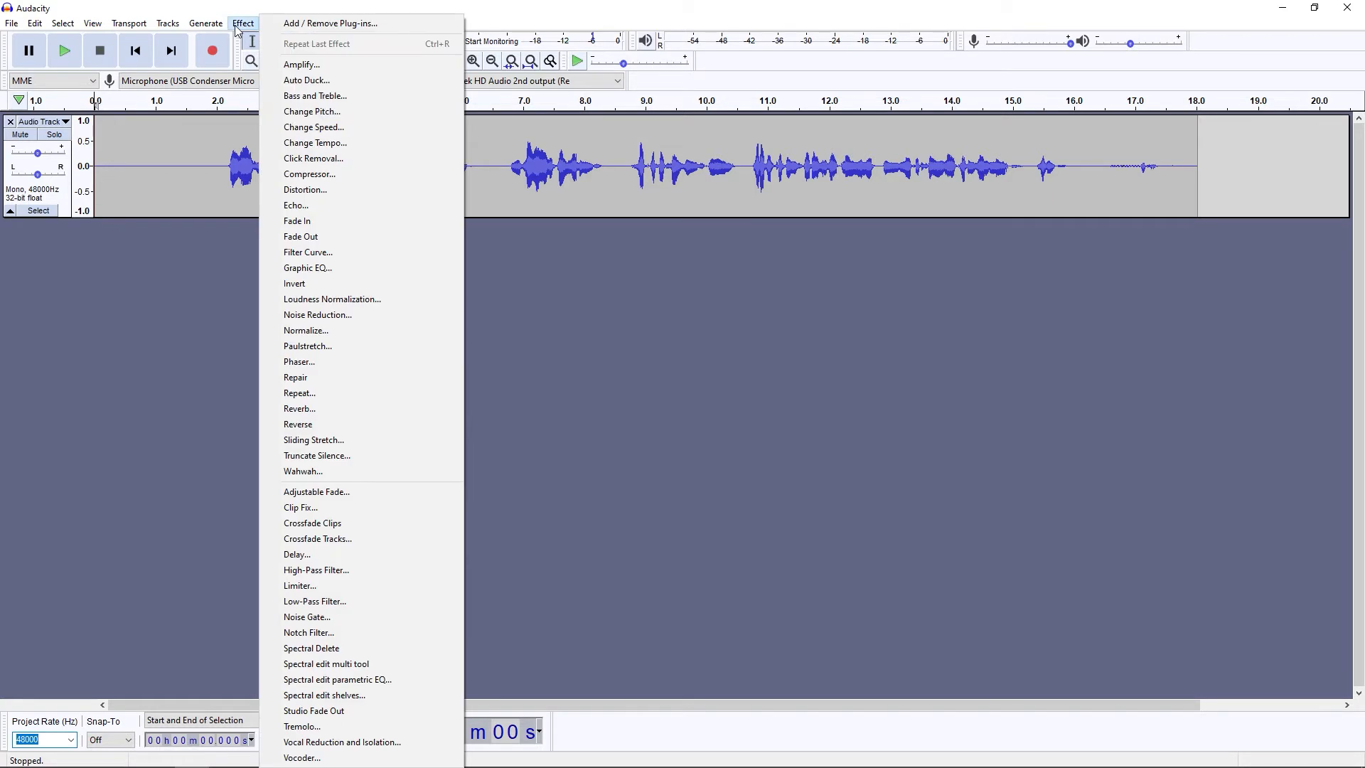
left_click(558, 281)
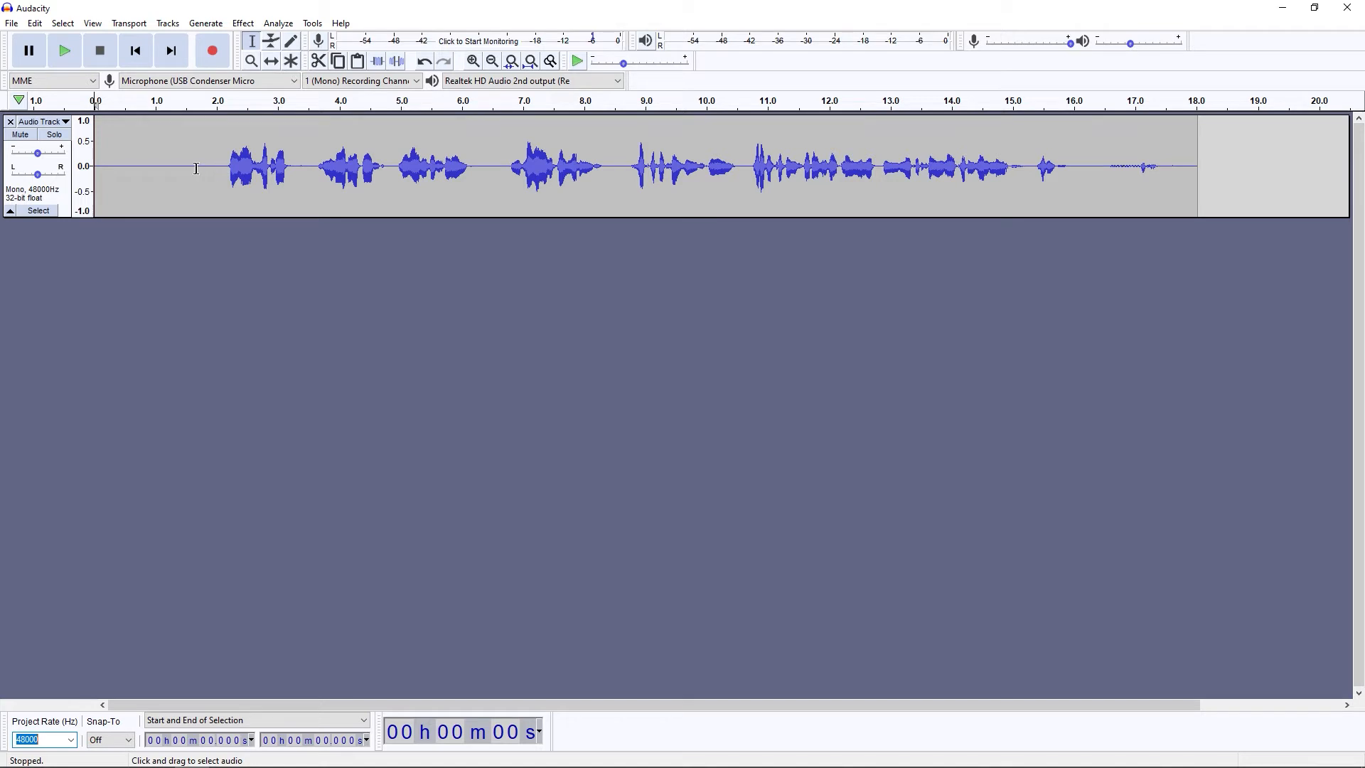
left_click_drag(207, 165, 180, 164)
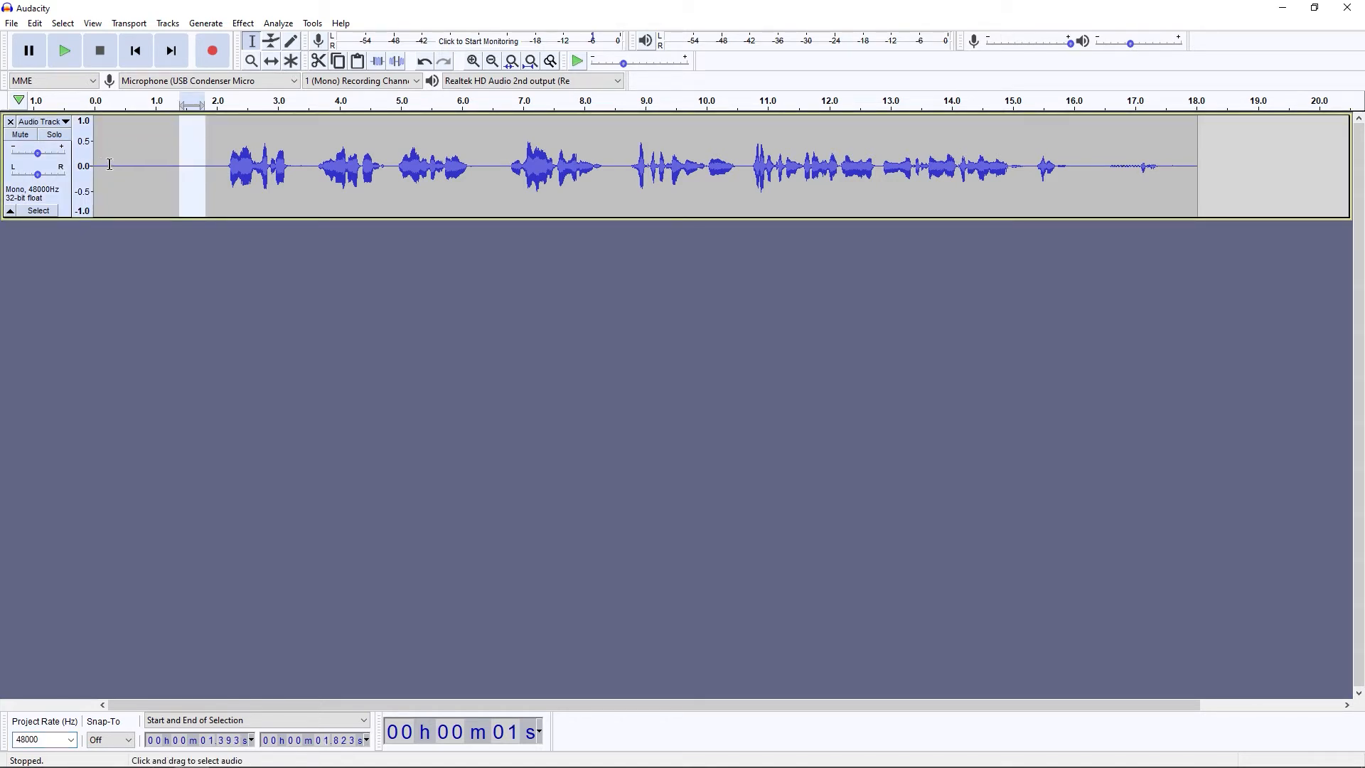
left_click_drag(101, 164, 211, 165)
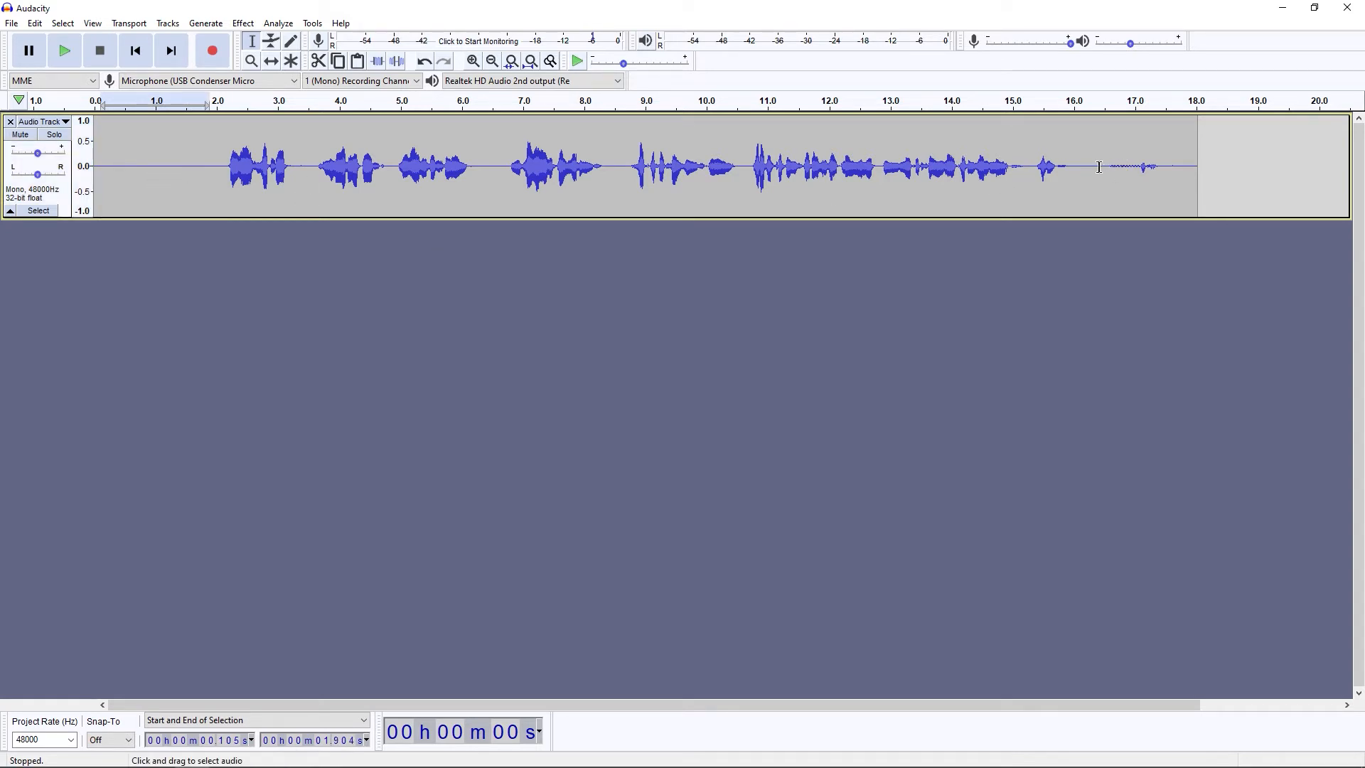
Capture a noise profile for Noise Reduction from the quiet end section, about 16.3 to 17.8 seconds.
left_click_drag(1093, 168, 1180, 170)
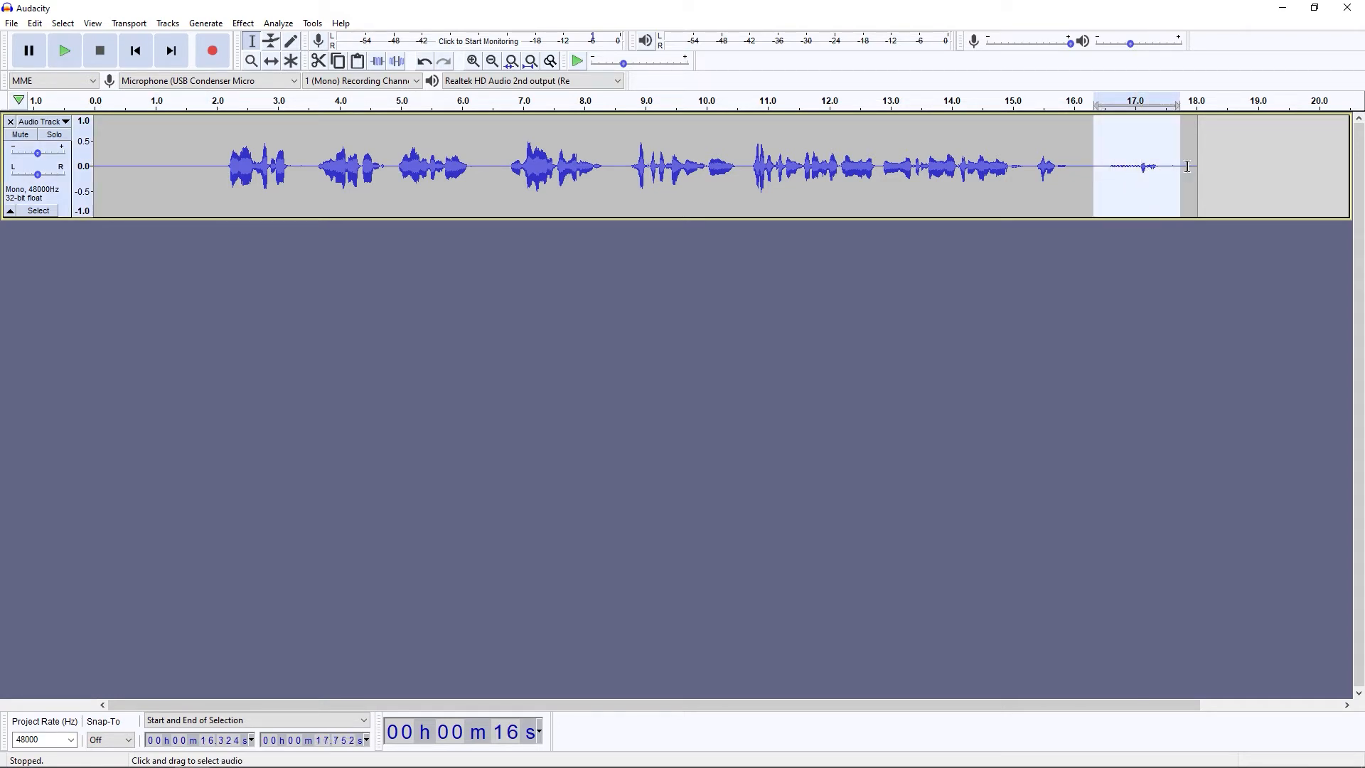
left_click(243, 23)
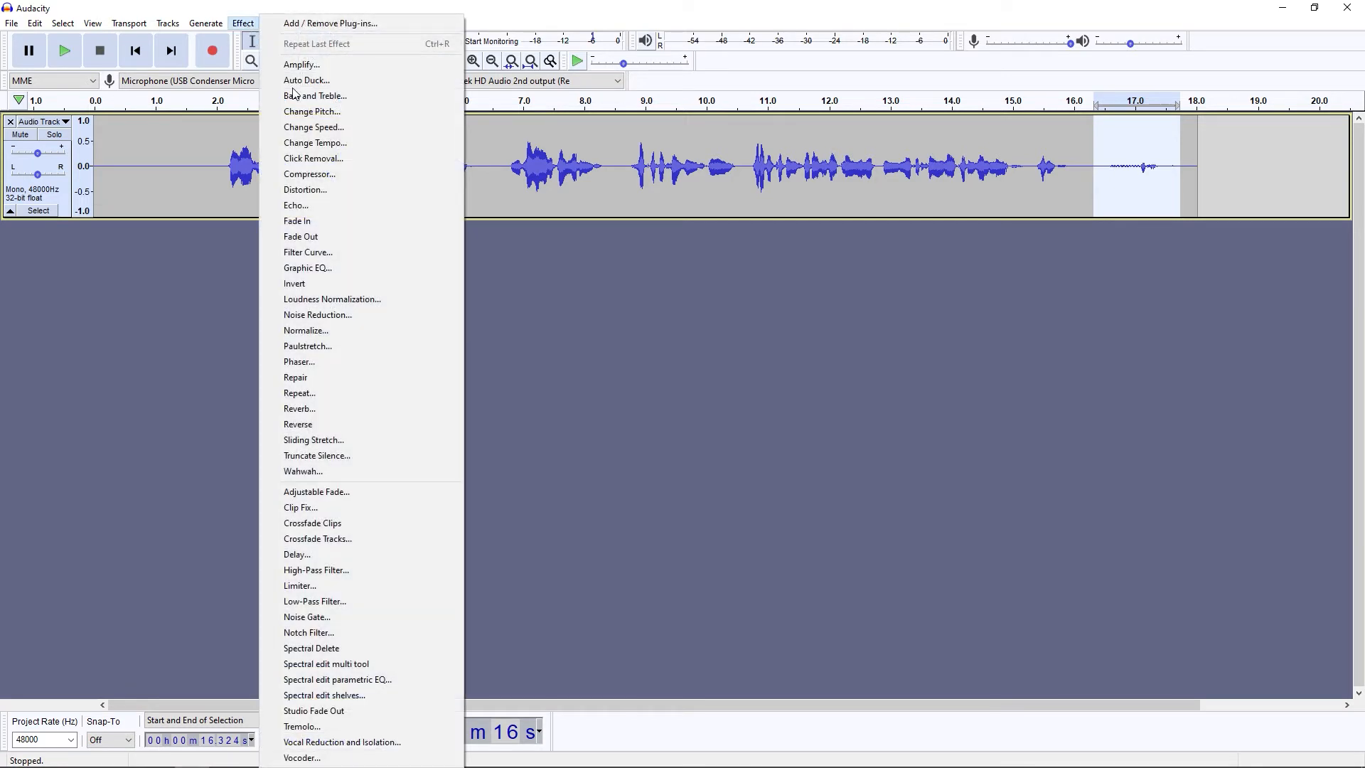
left_click(322, 315)
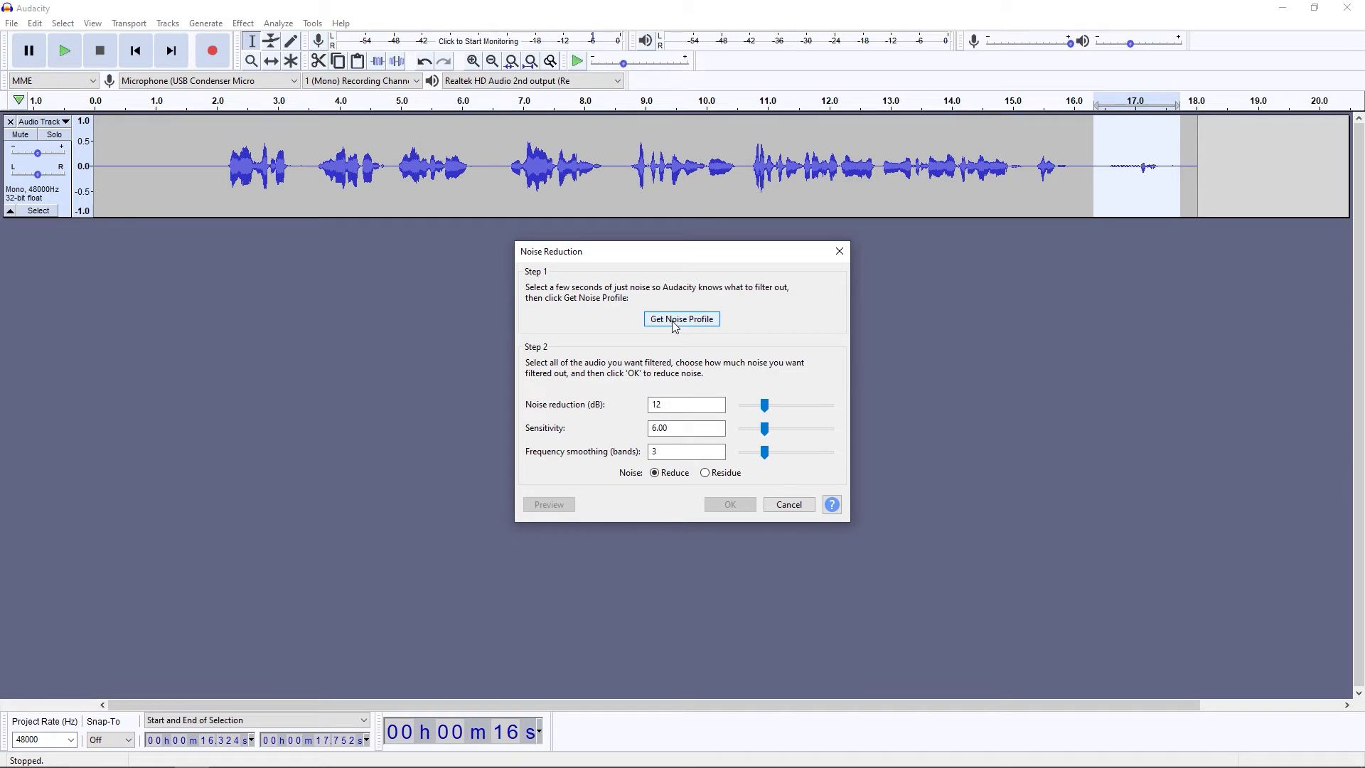
left_click(674, 320)
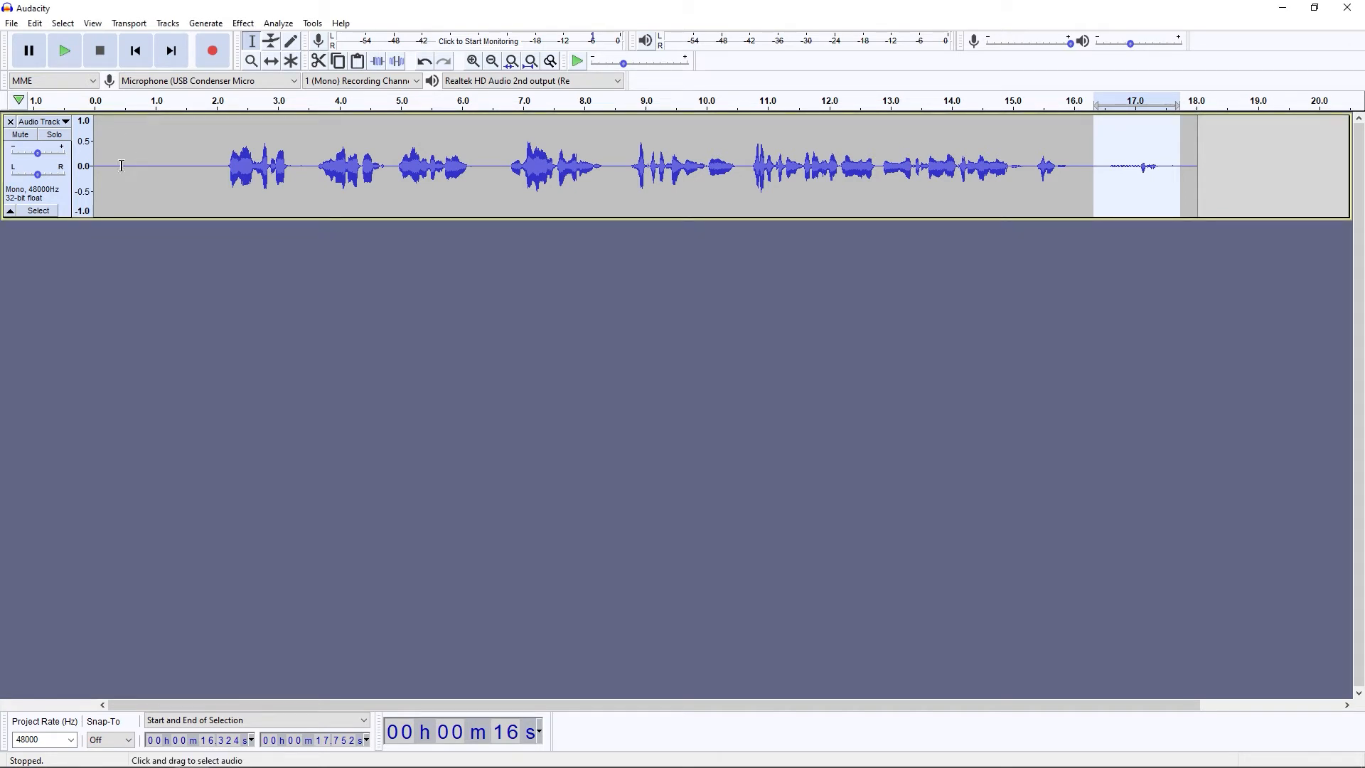
Apply Noise Reduction to the whole track with 12 dB reduction, sensitivity 6.00 and frequency smoothing of 3 bands.
left_click(43, 213)
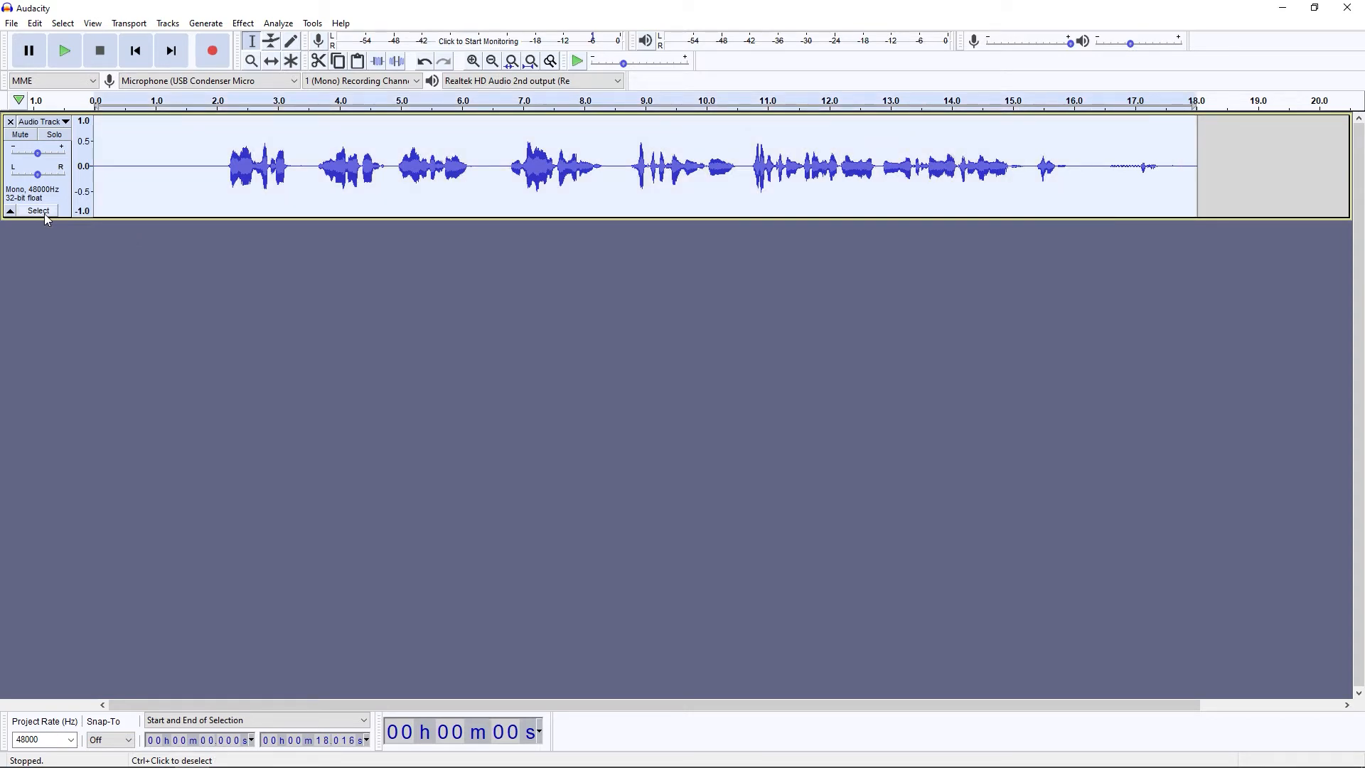
left_click(245, 23)
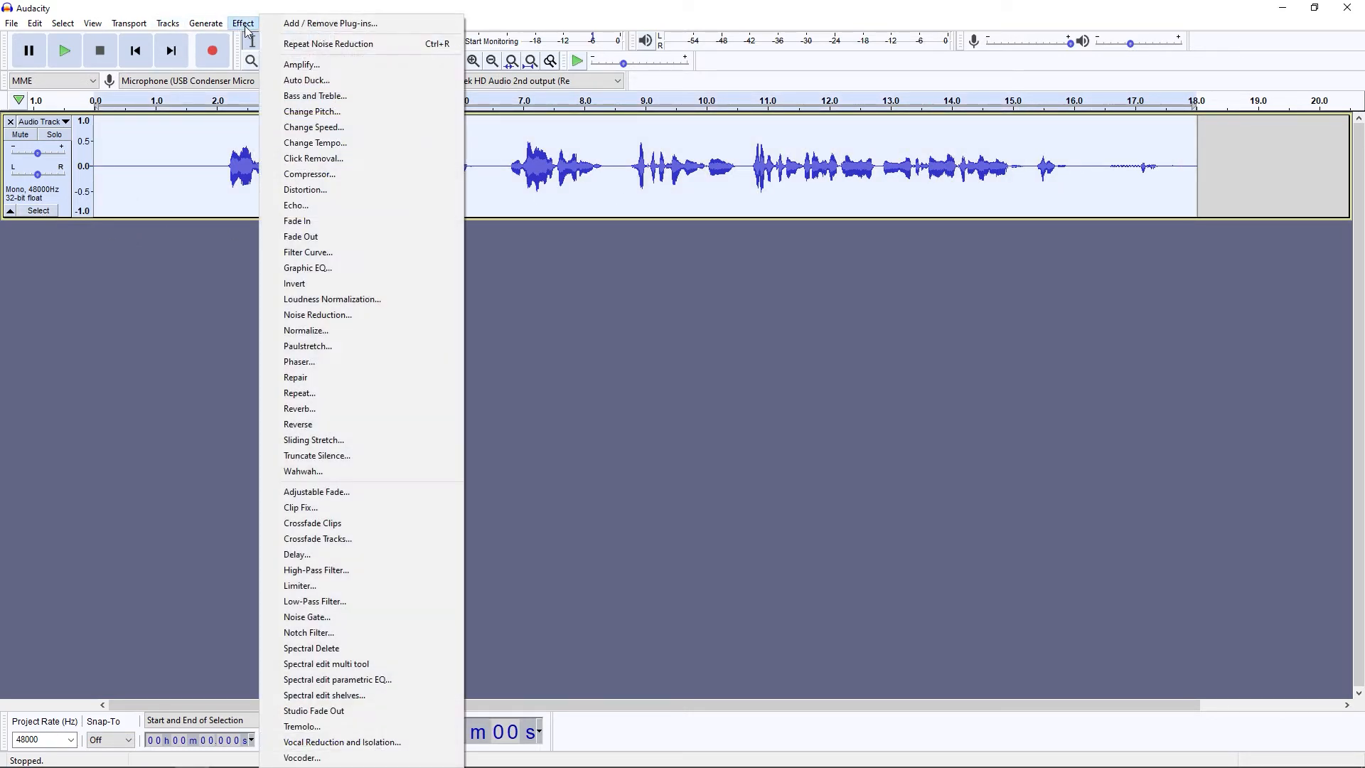
left_click(320, 311)
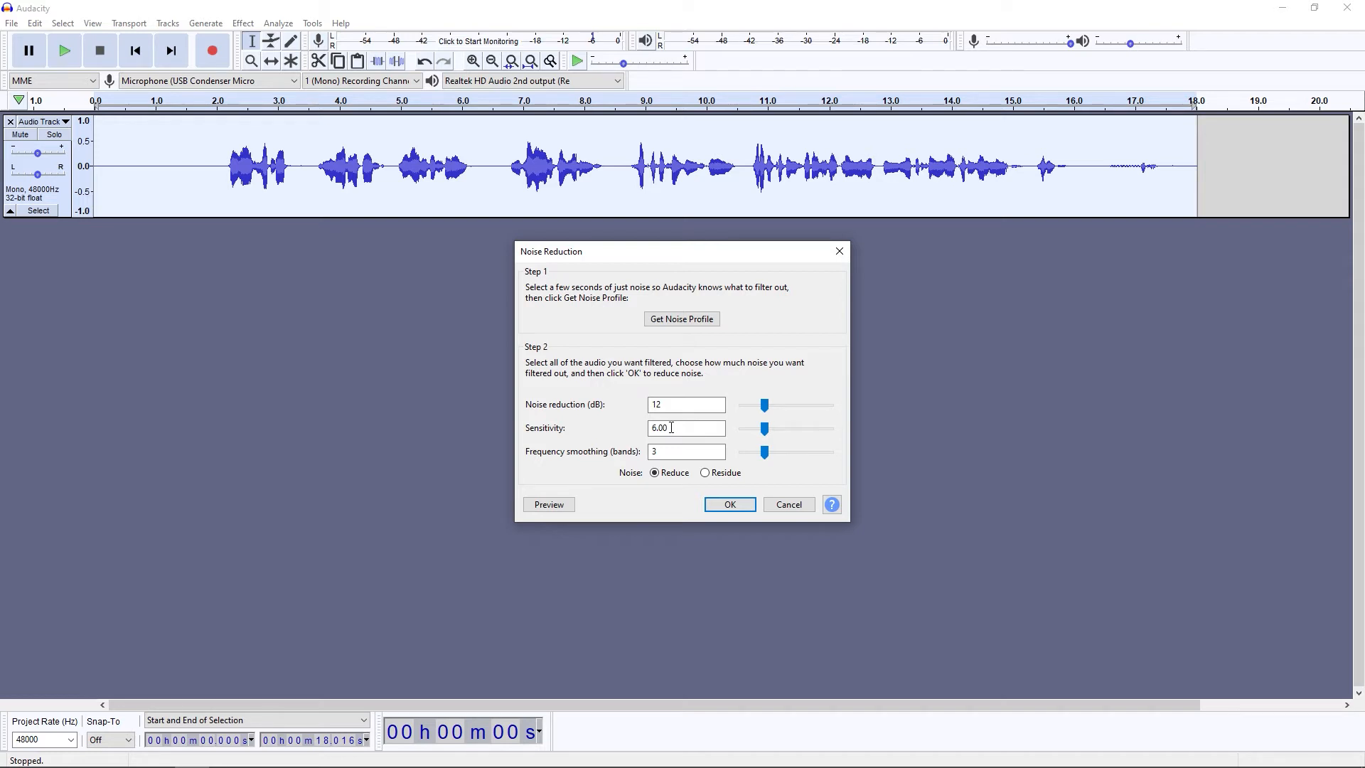
left_click(708, 426)
left_click(733, 506)
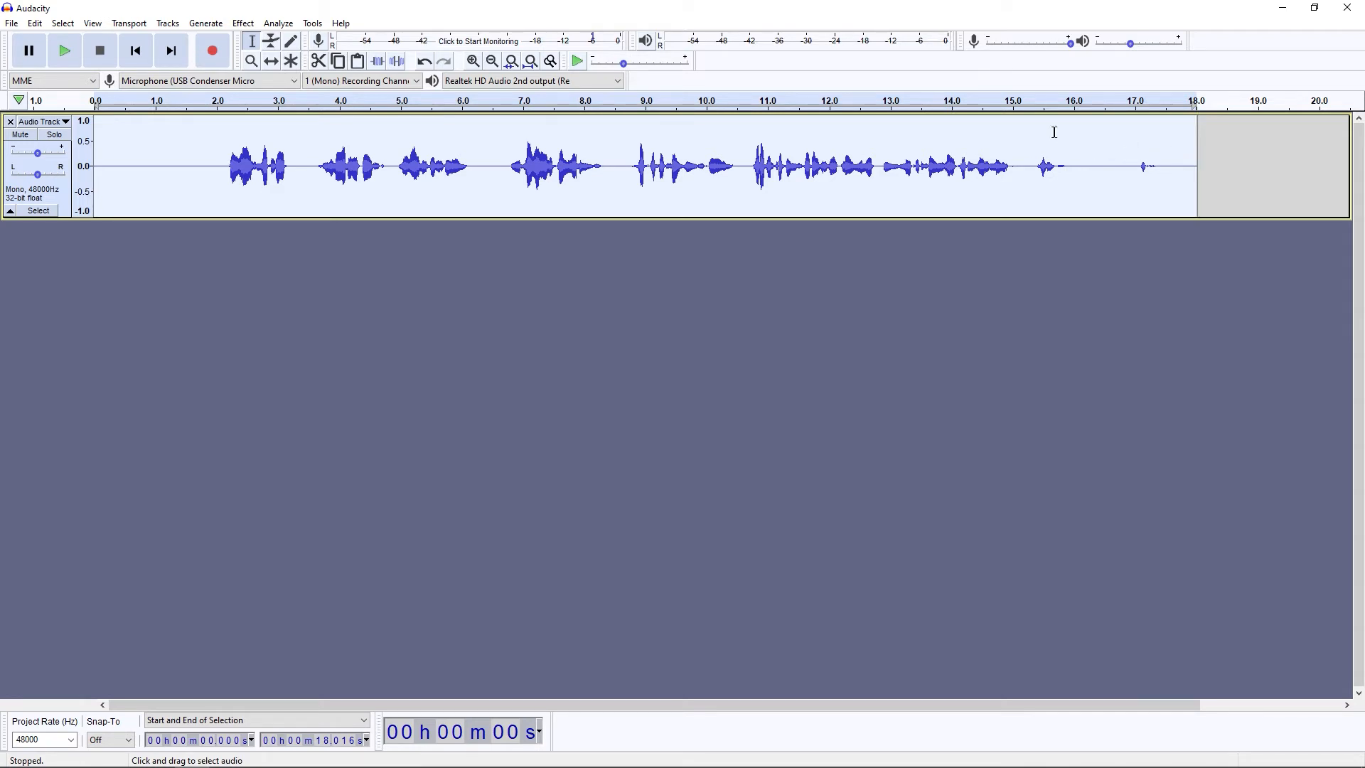
Amplify the whole track to a new peak amplitude of 0.0 dB without allowing clipping.
left_click(243, 23)
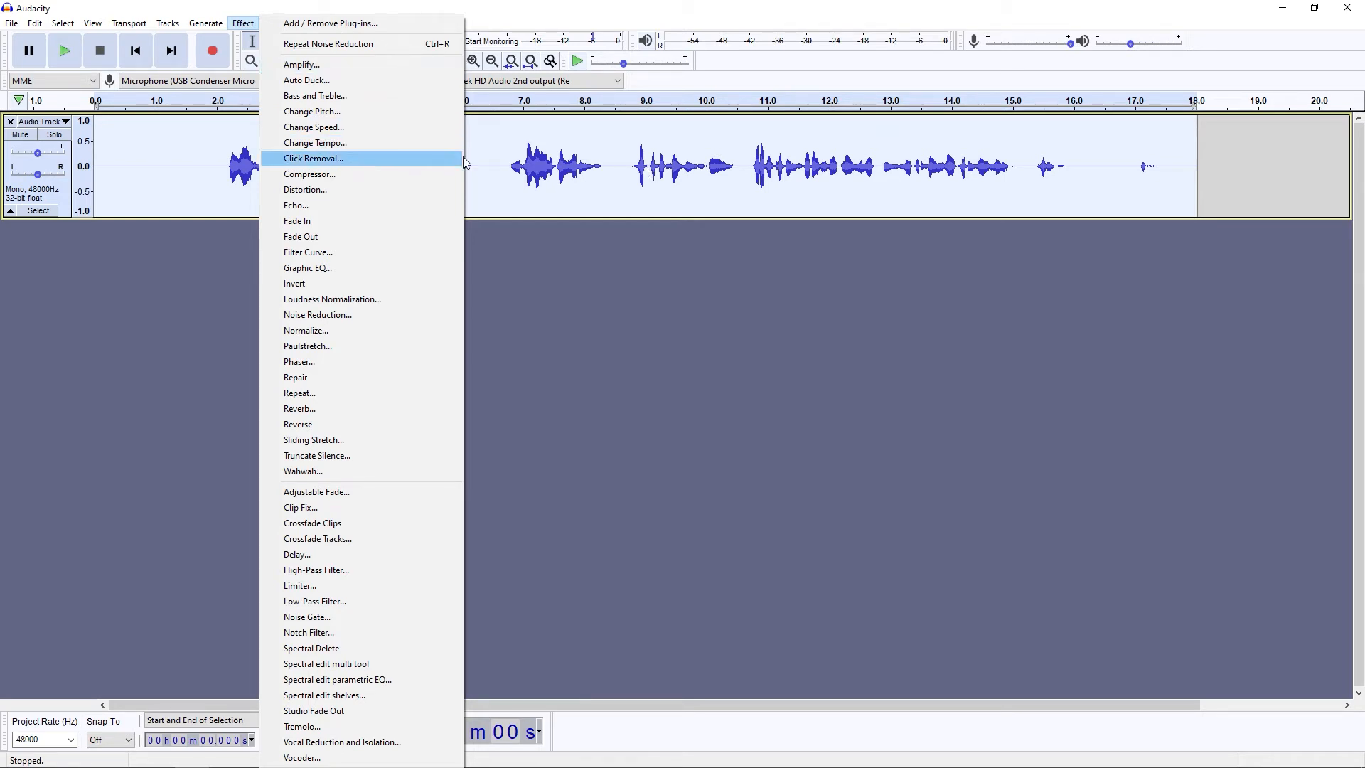
left_click(306, 66)
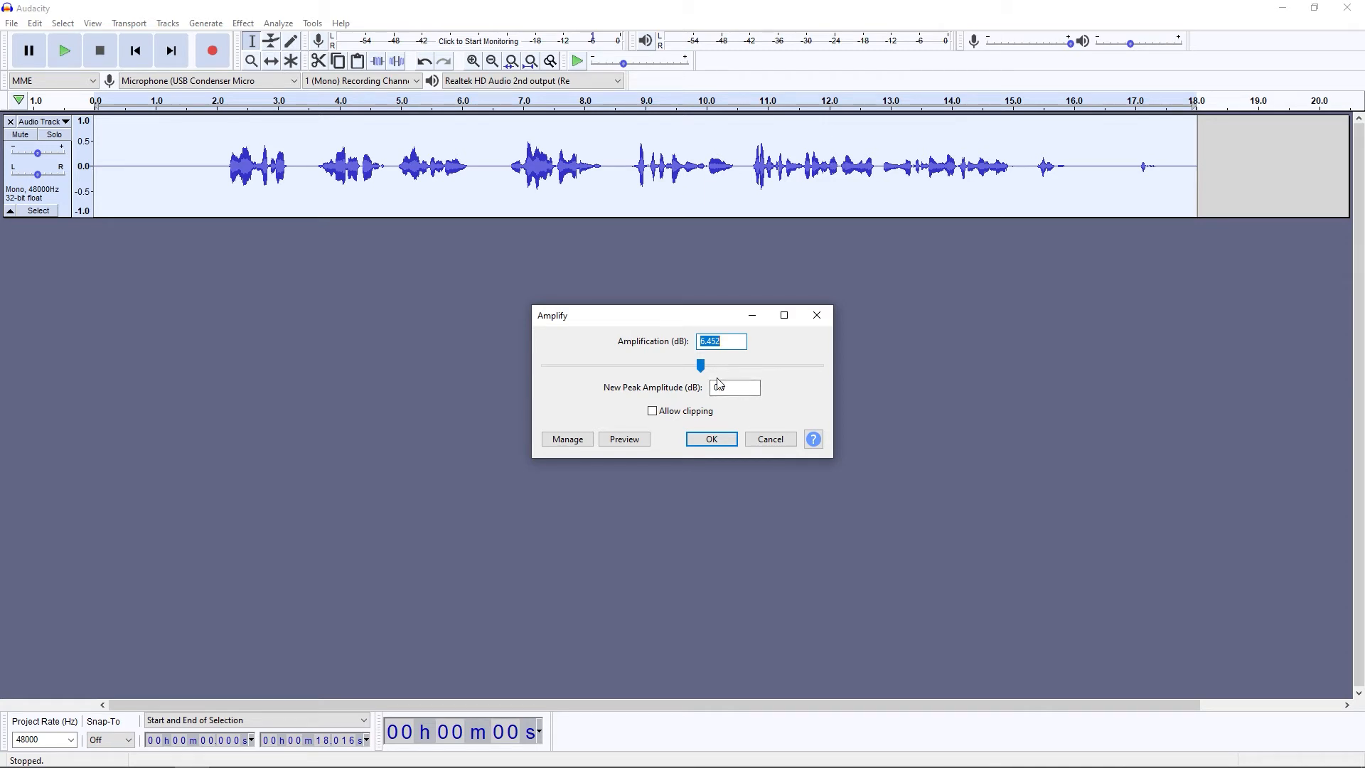
left_click(712, 439)
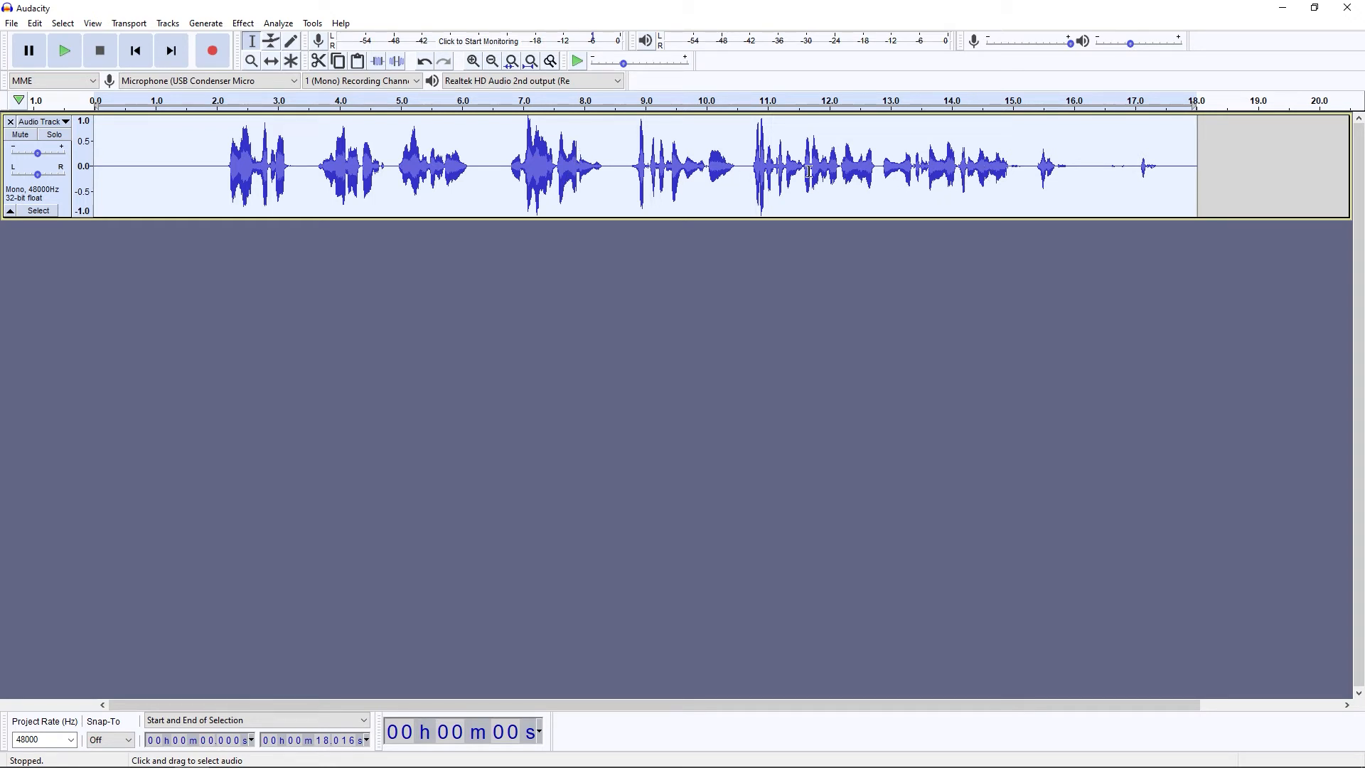
Compress the whole track with threshold -12 dB, noise floor -40 dB, ratio 2:1, attack 0.20 s, release 1.0 s and make-up gain for 0 dB.
left_click(250, 26)
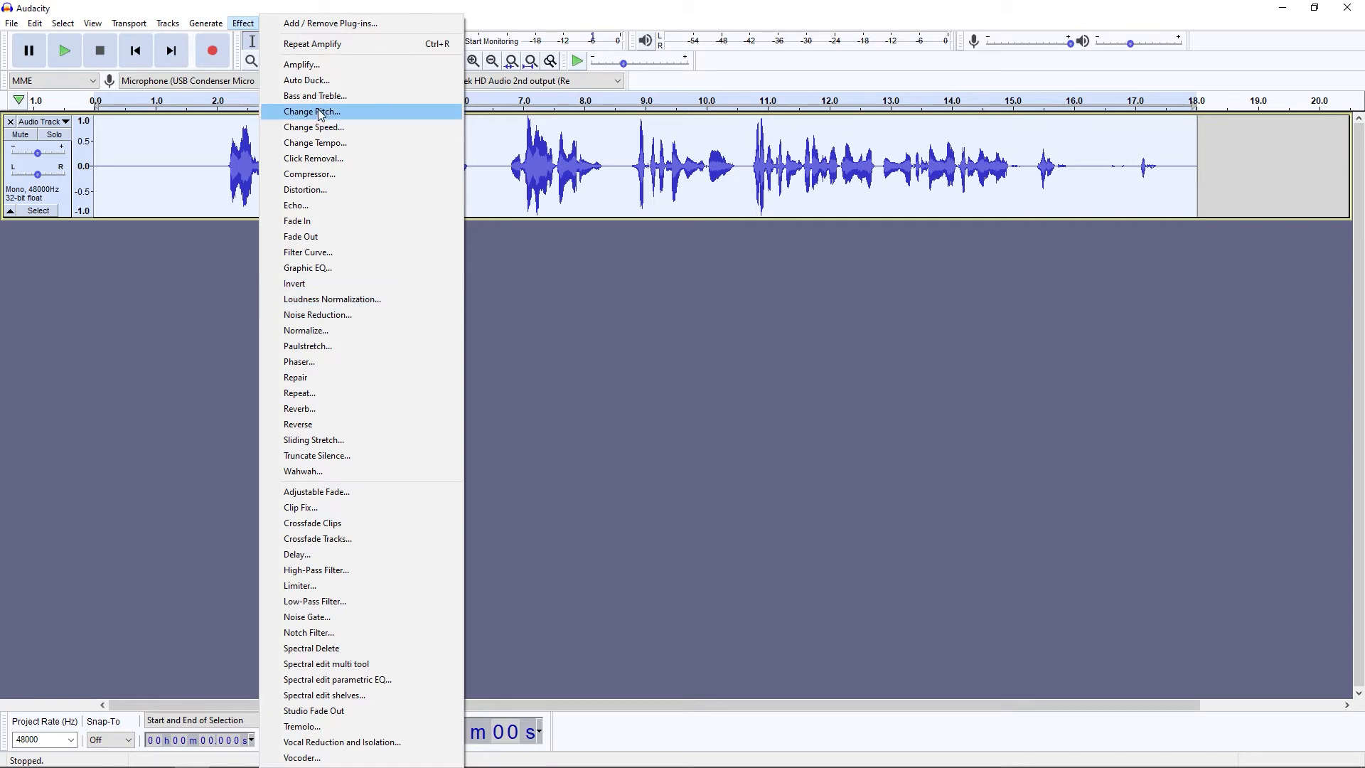
left_click(337, 179)
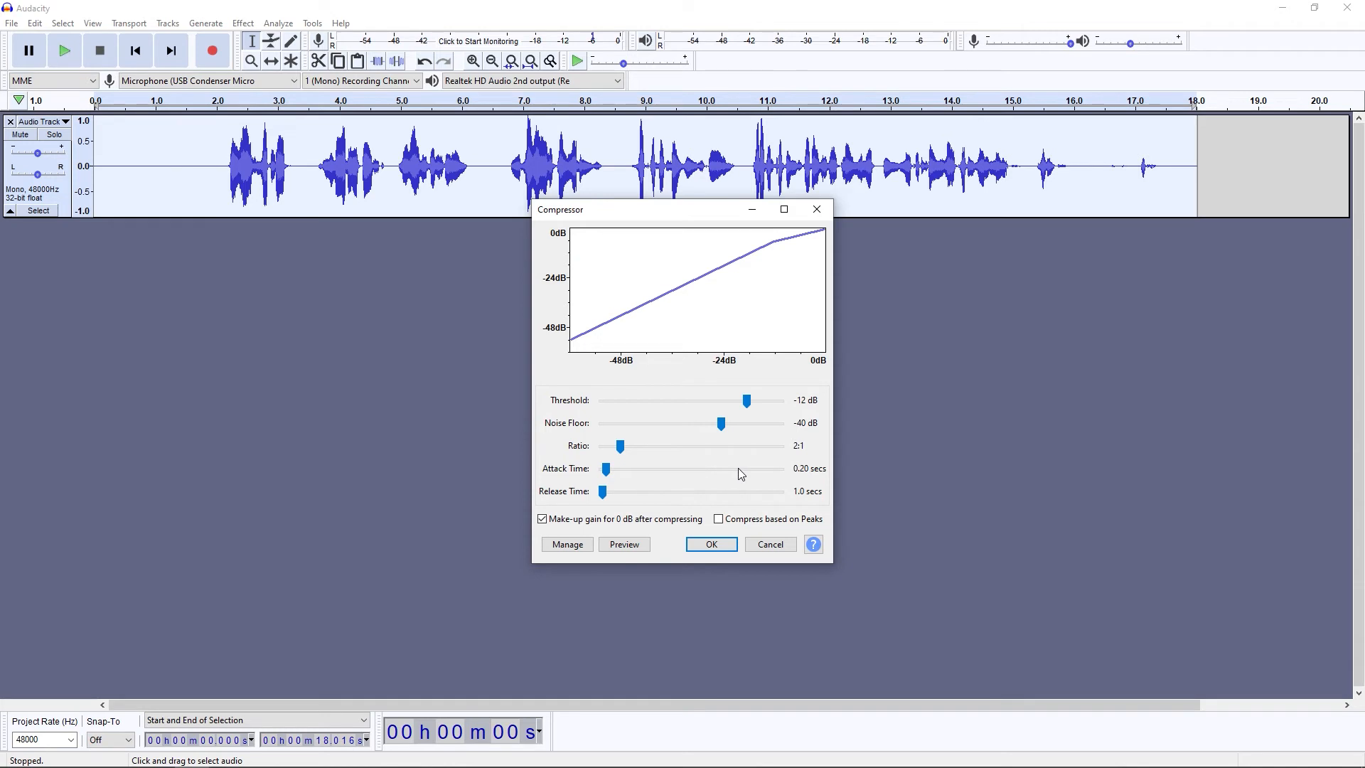
left_click(711, 545)
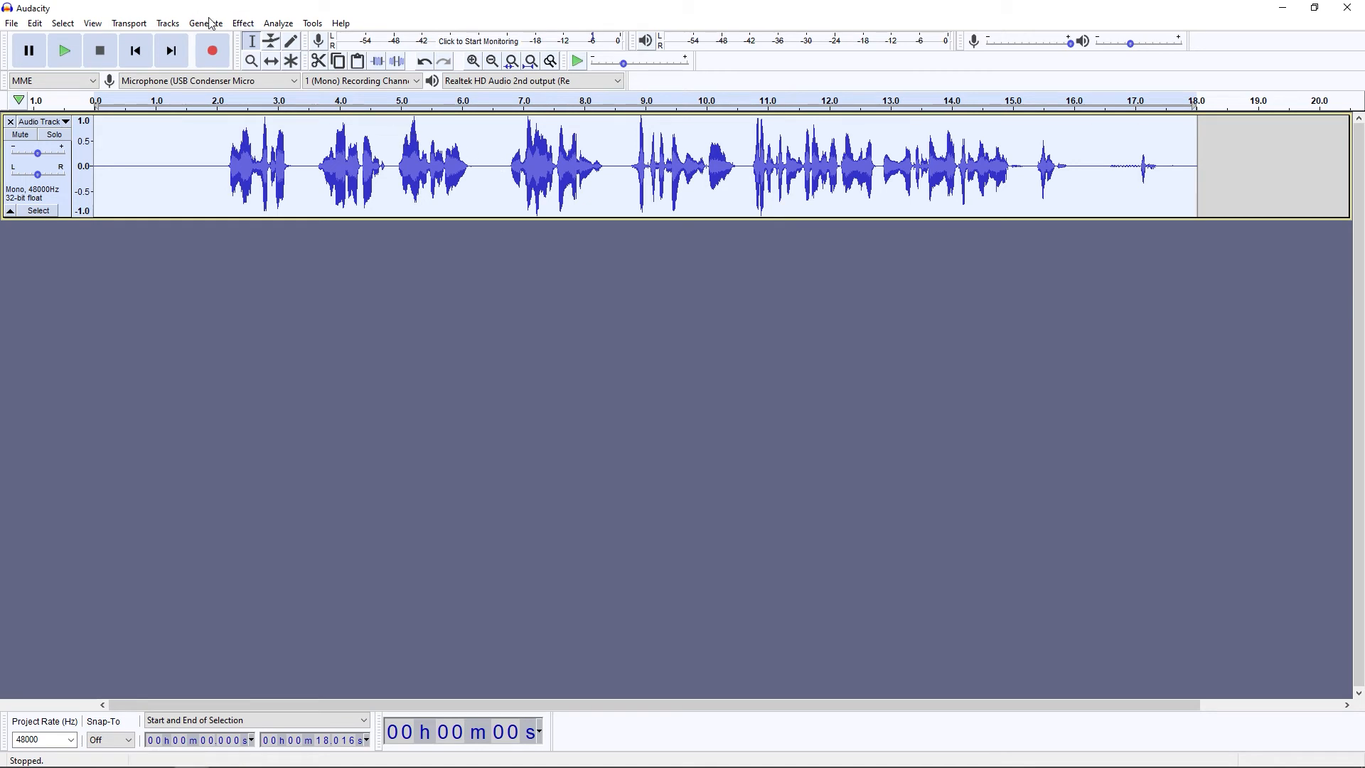
Apply the Filter Curve EQ to the whole track using the Bass Boost factory preset.
left_click(242, 23)
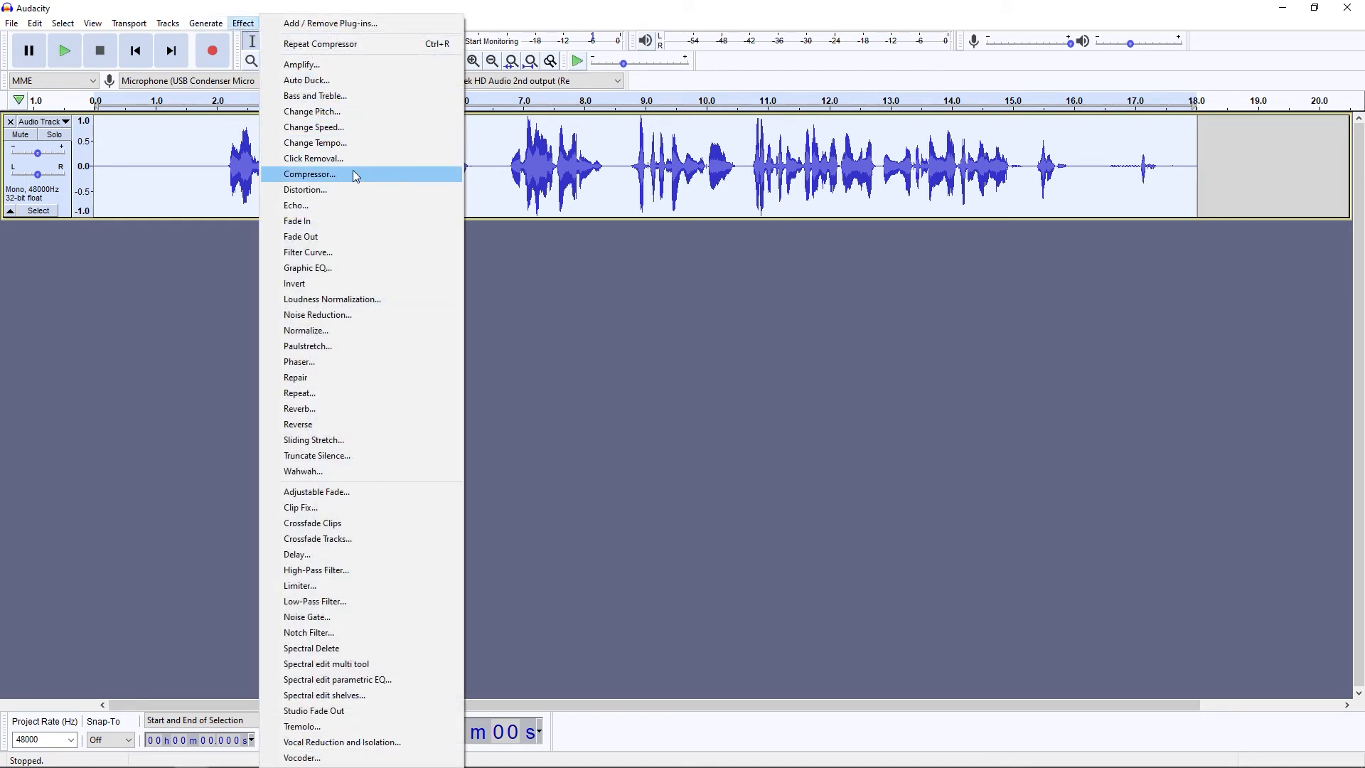
left_click(332, 253)
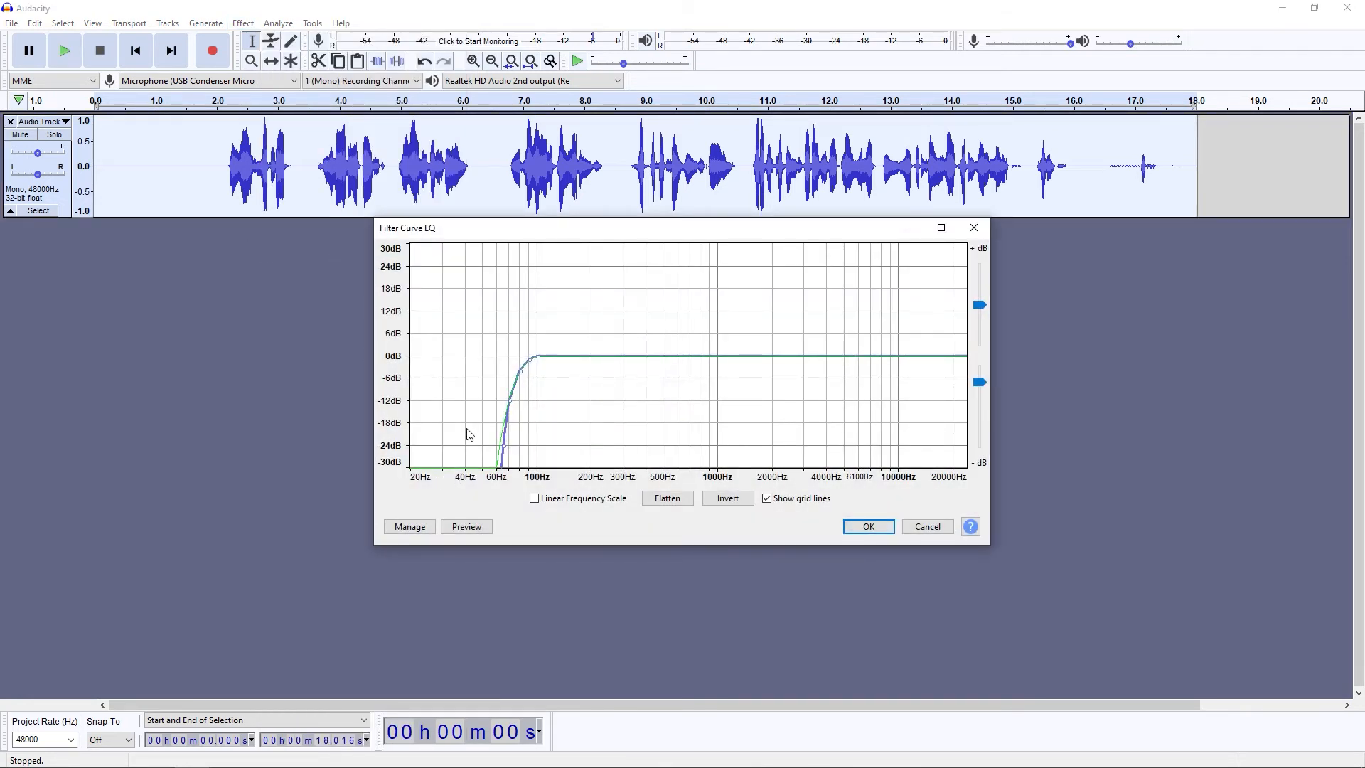
left_click(415, 532)
mouse_move(489, 604)
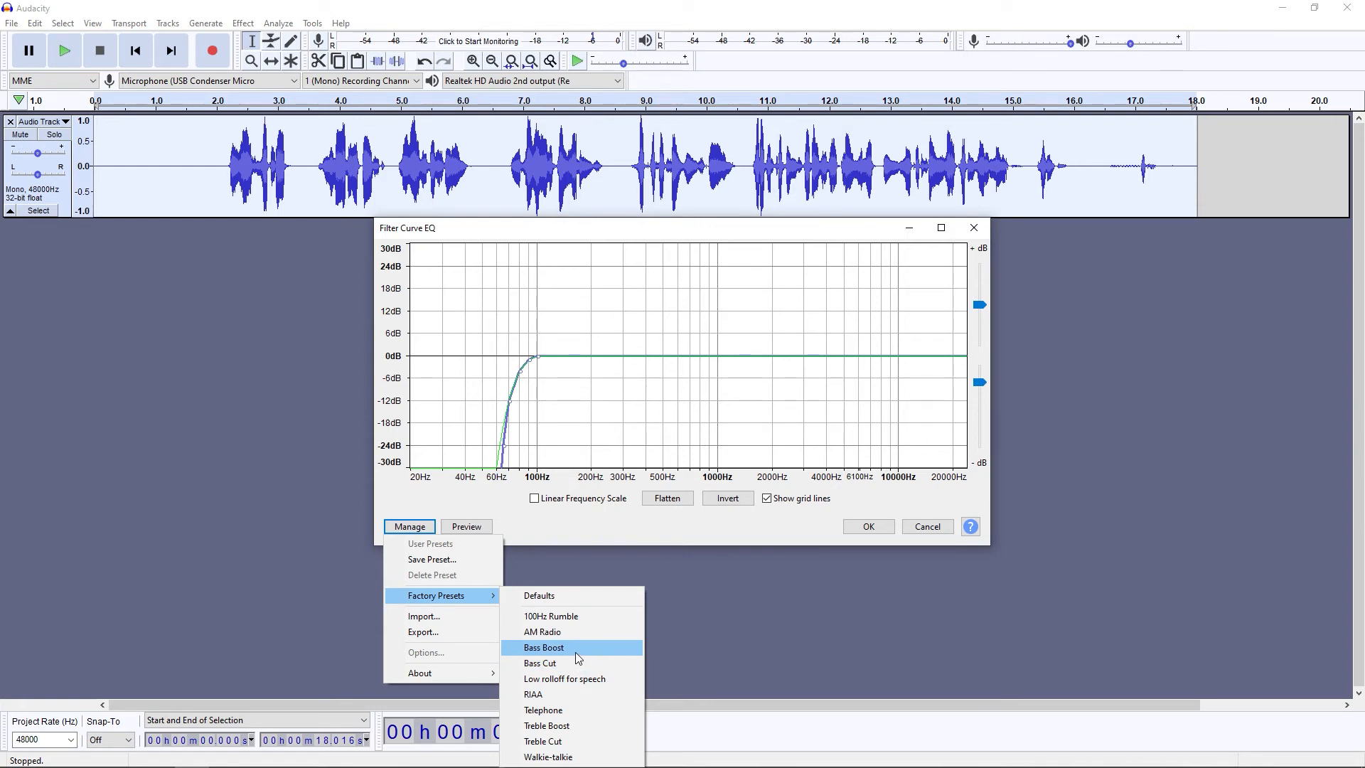
left_click(576, 653)
left_click(869, 527)
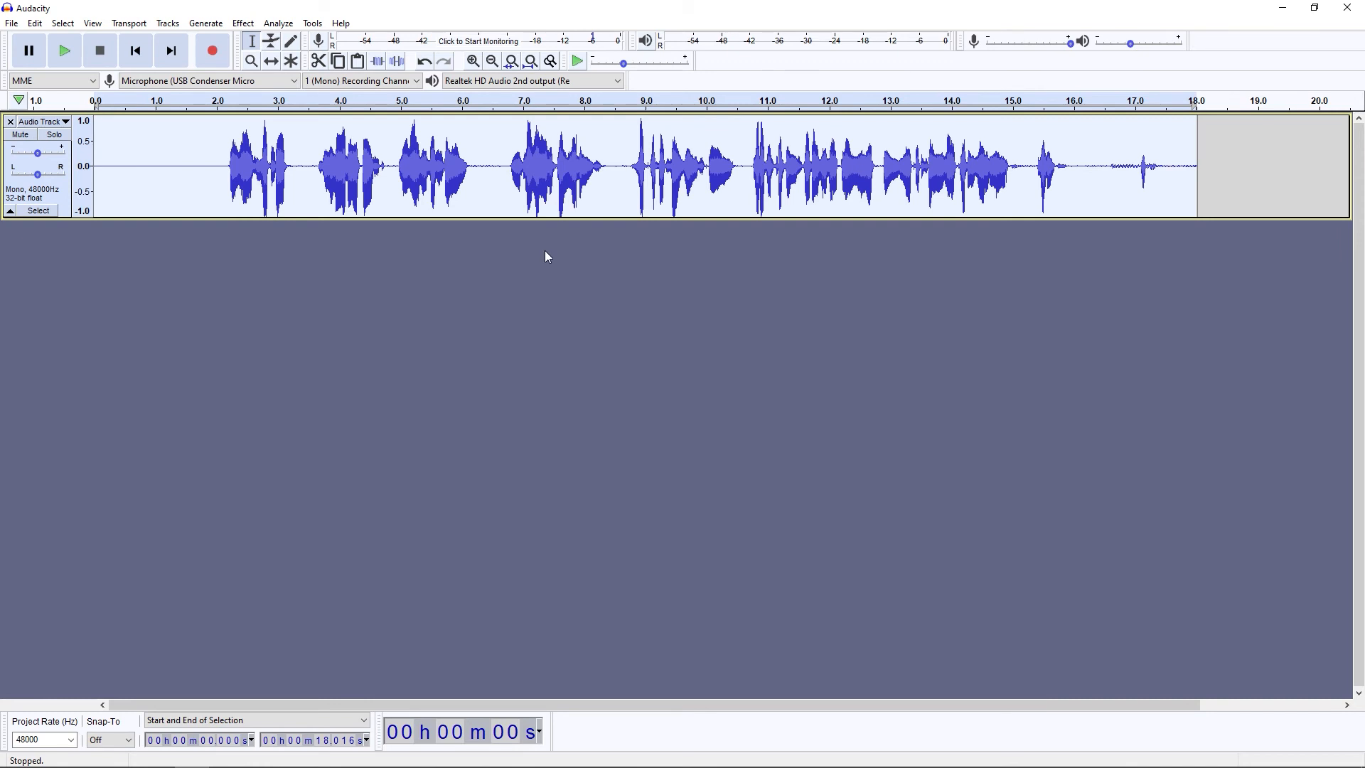
Apply the Filter Curve EQ to the whole track again, using the Treble Boost factory preset.
left_click(243, 23)
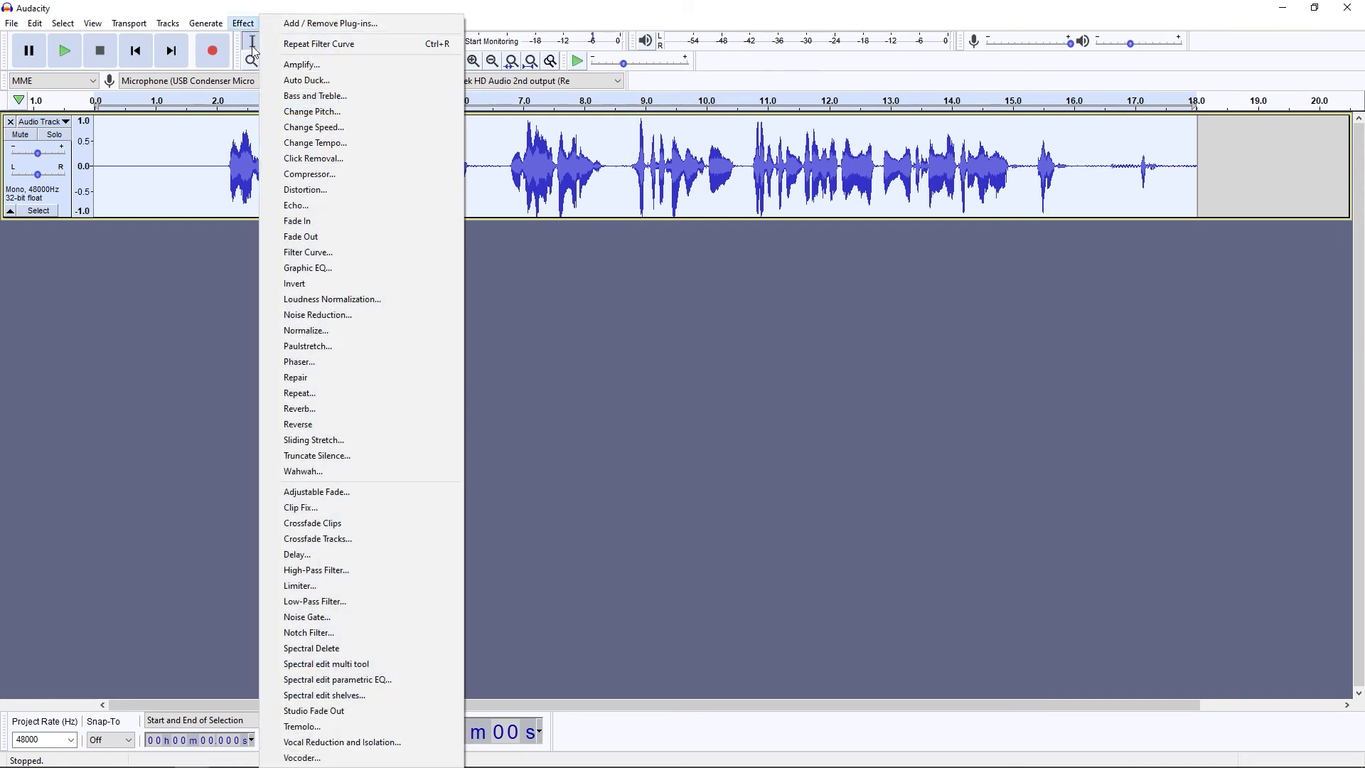
left_click(327, 253)
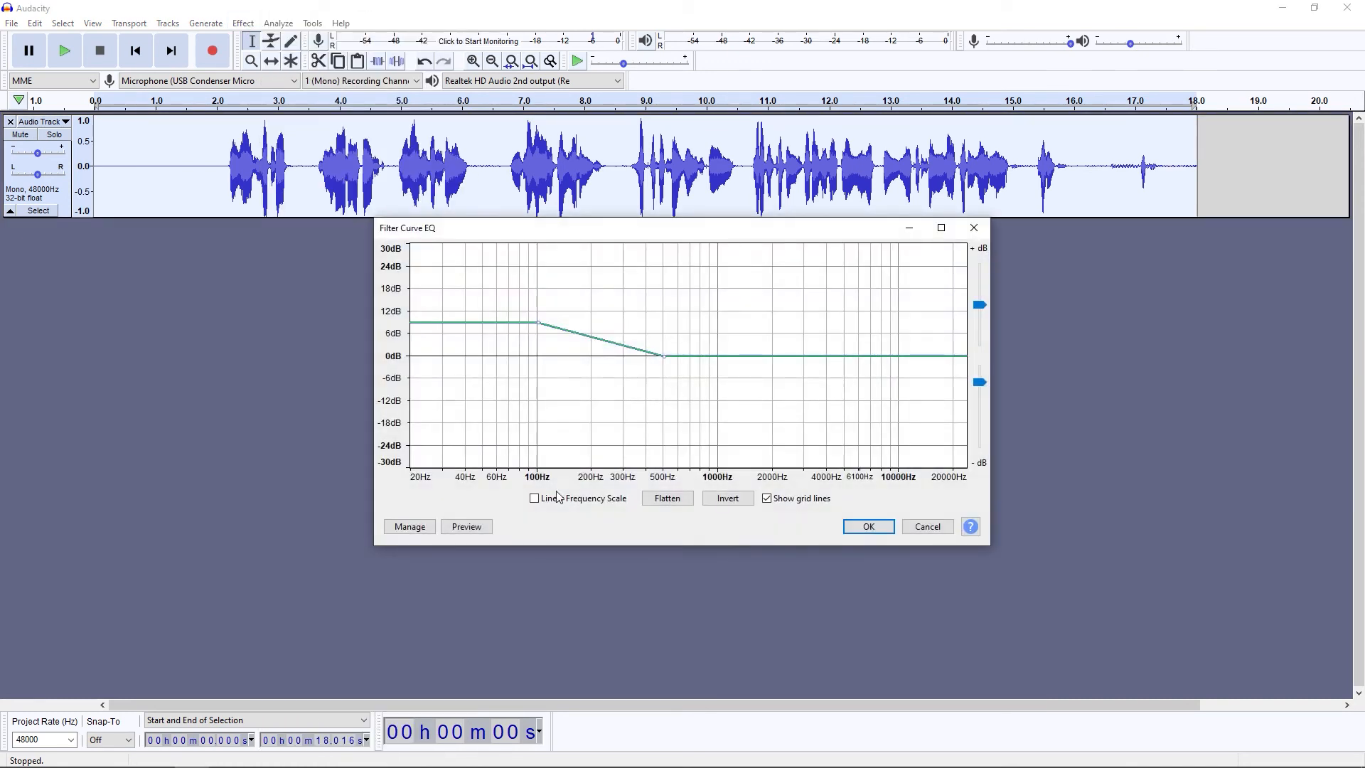
left_click(409, 527)
mouse_move(448, 596)
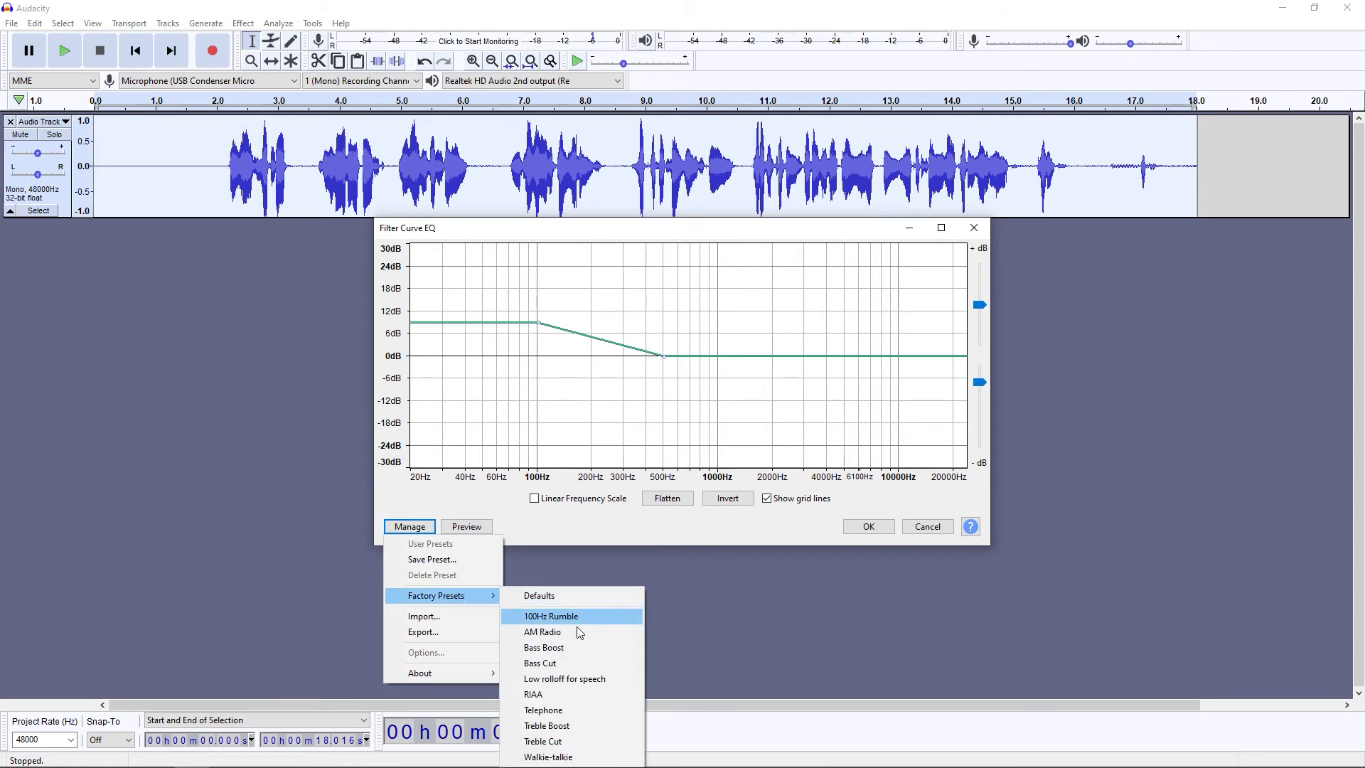
left_click(575, 724)
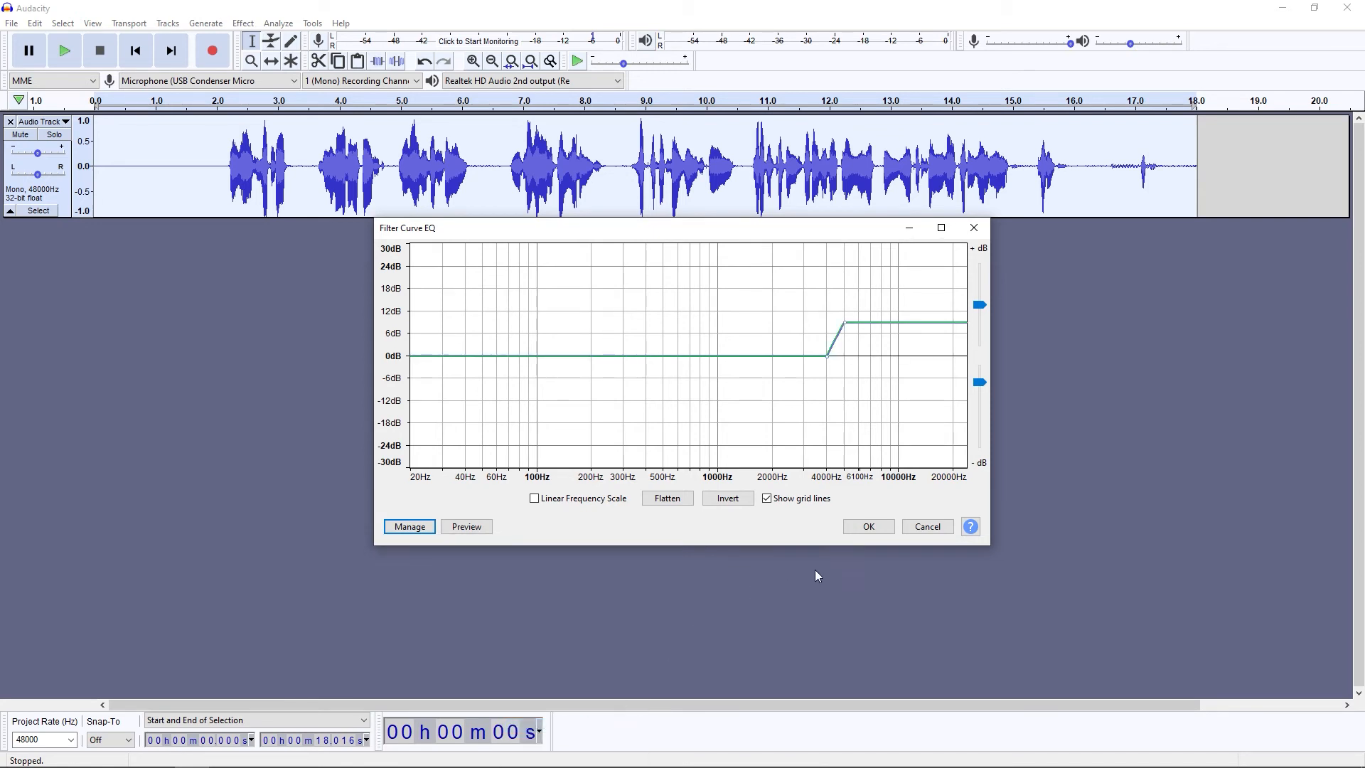
left_click(869, 526)
Run the Filter Curve EQ on the whole track with the Low rolloff for speech factory preset.
left_click(243, 23)
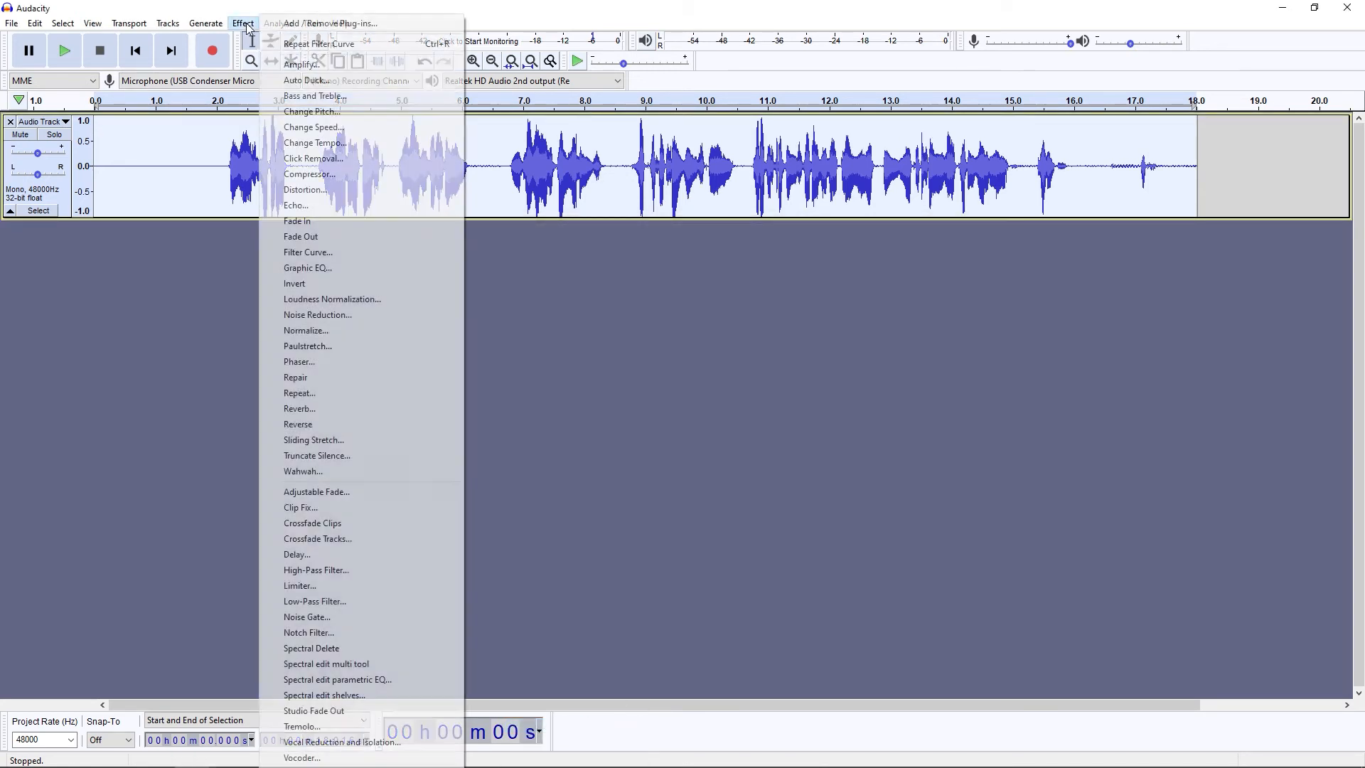
left_click(325, 253)
left_click(420, 524)
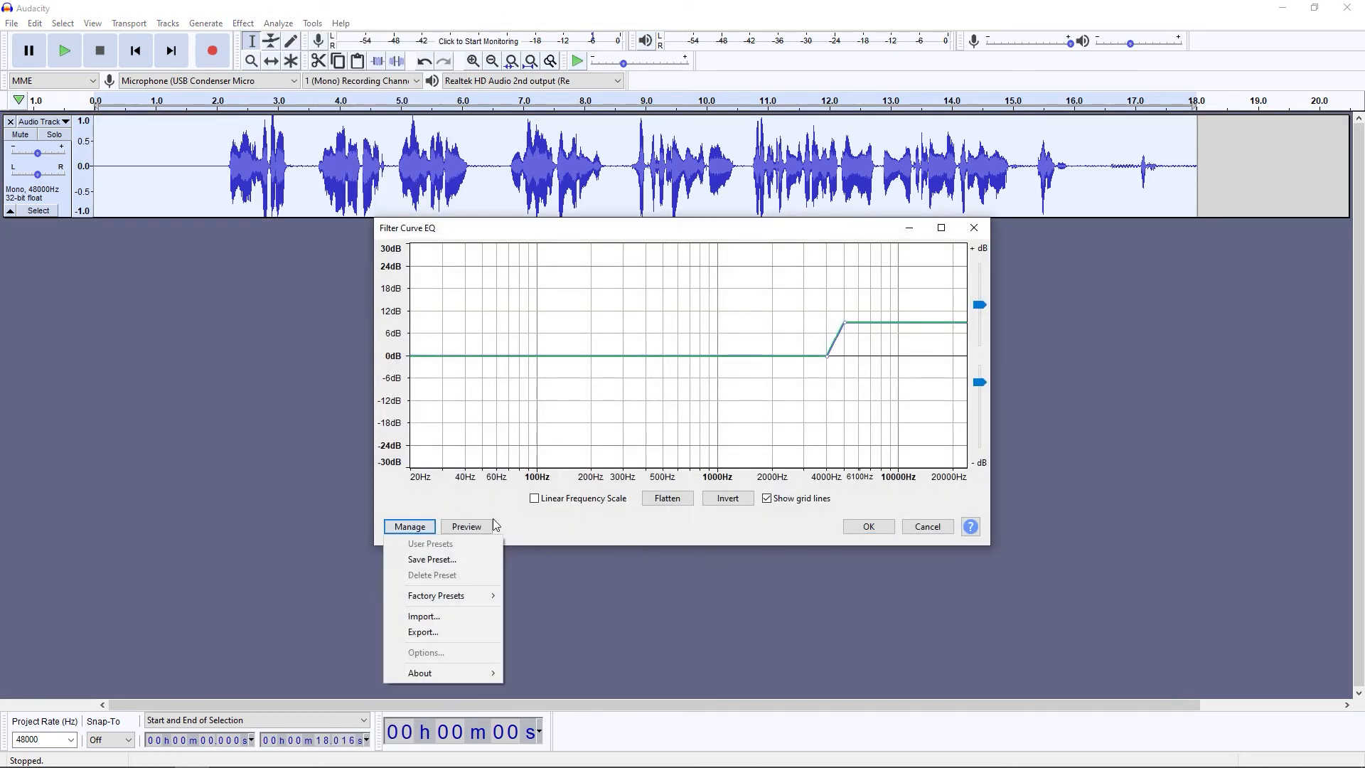
mouse_move(465, 601)
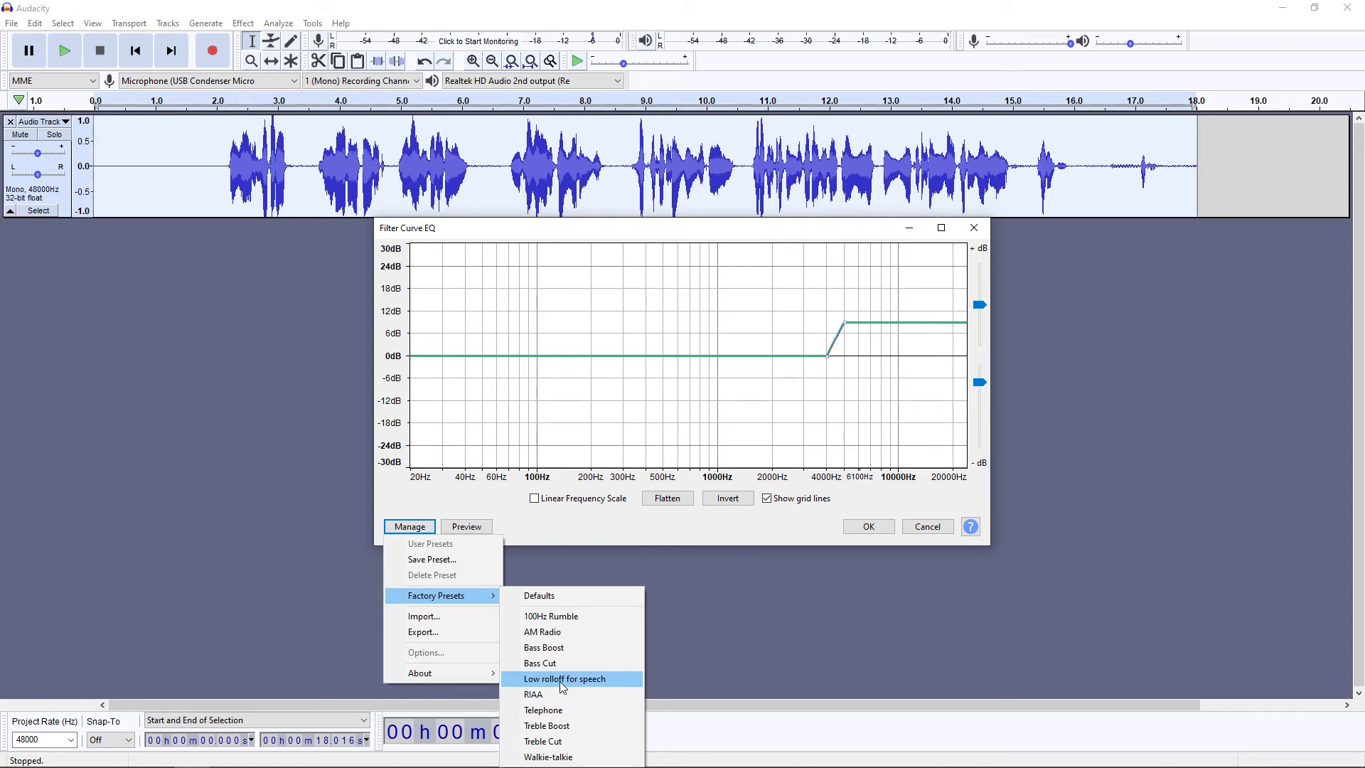
left_click(562, 681)
left_click(869, 527)
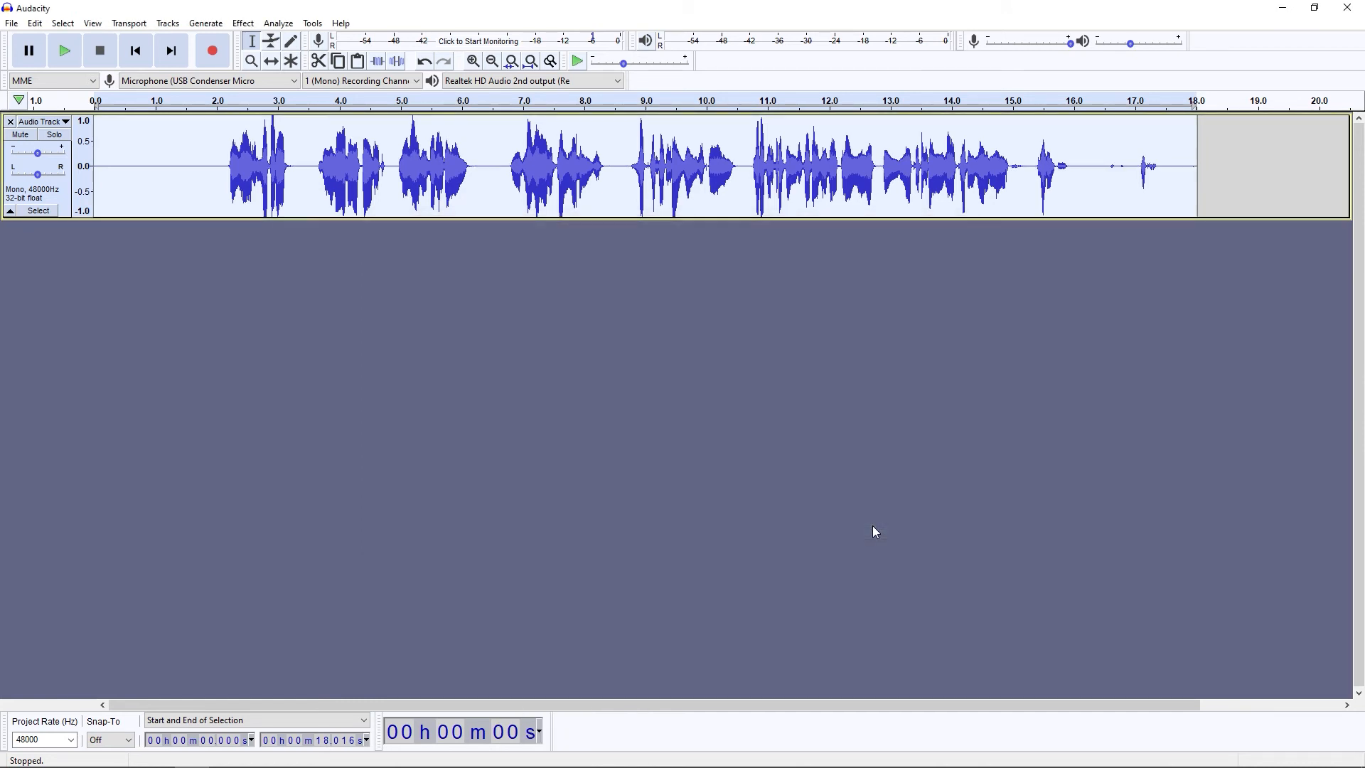
Normalize the whole track to a peak amplitude of -1.0 dB with DC offset removal on.
left_click(246, 23)
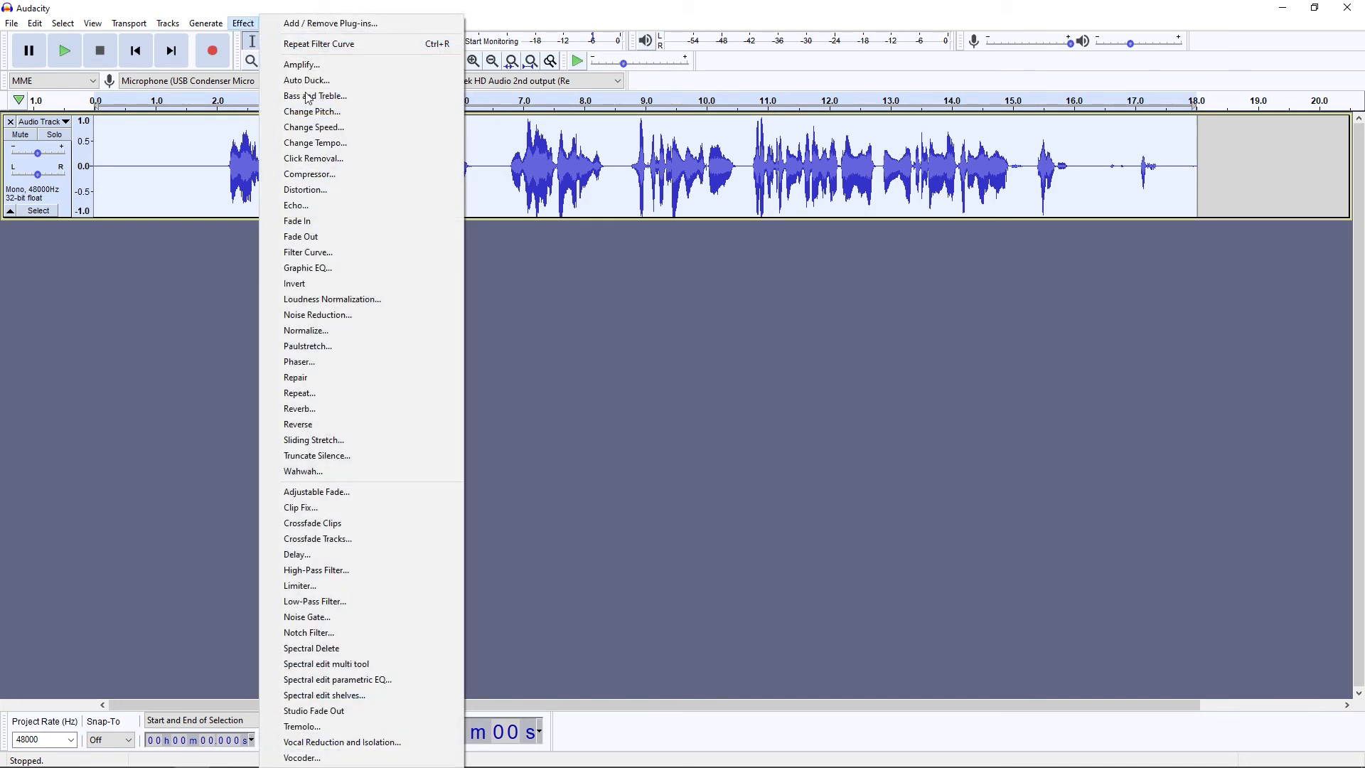
left_click(326, 330)
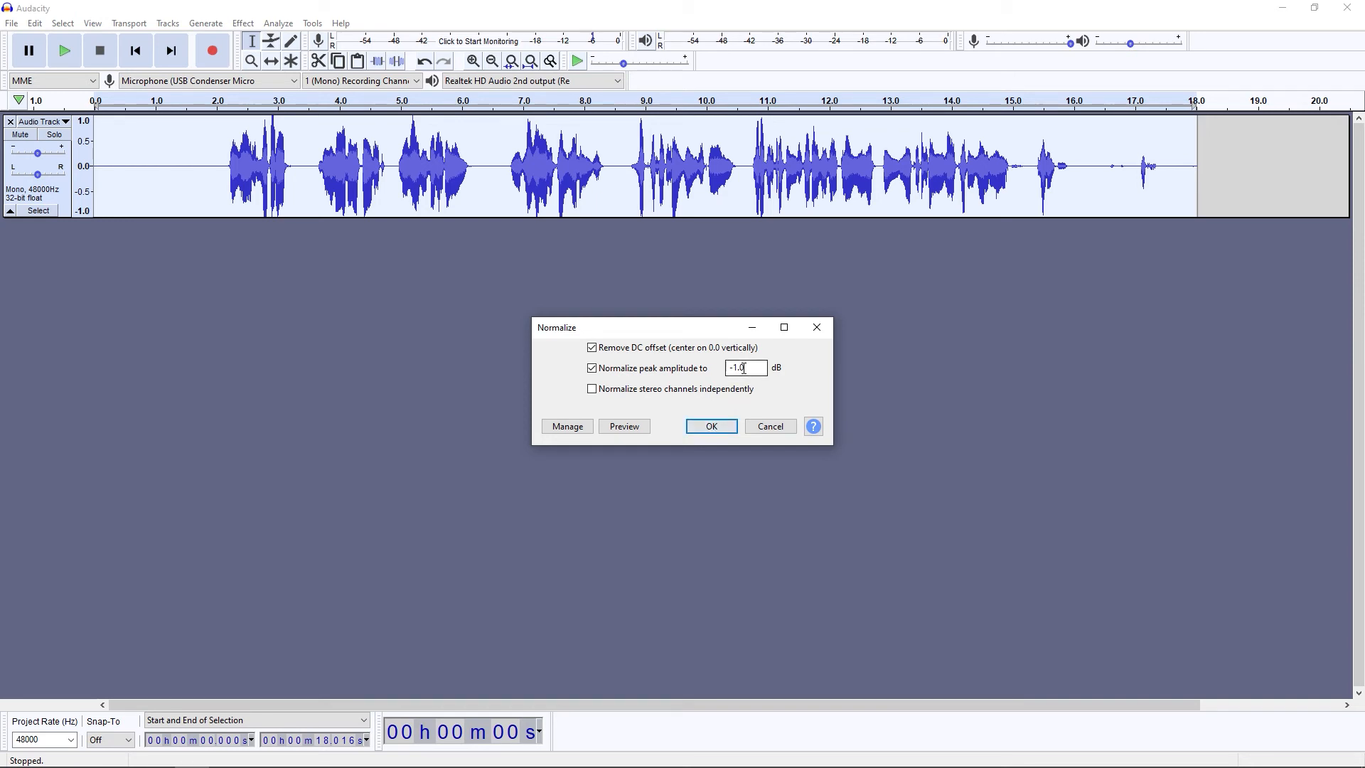
left_click(712, 427)
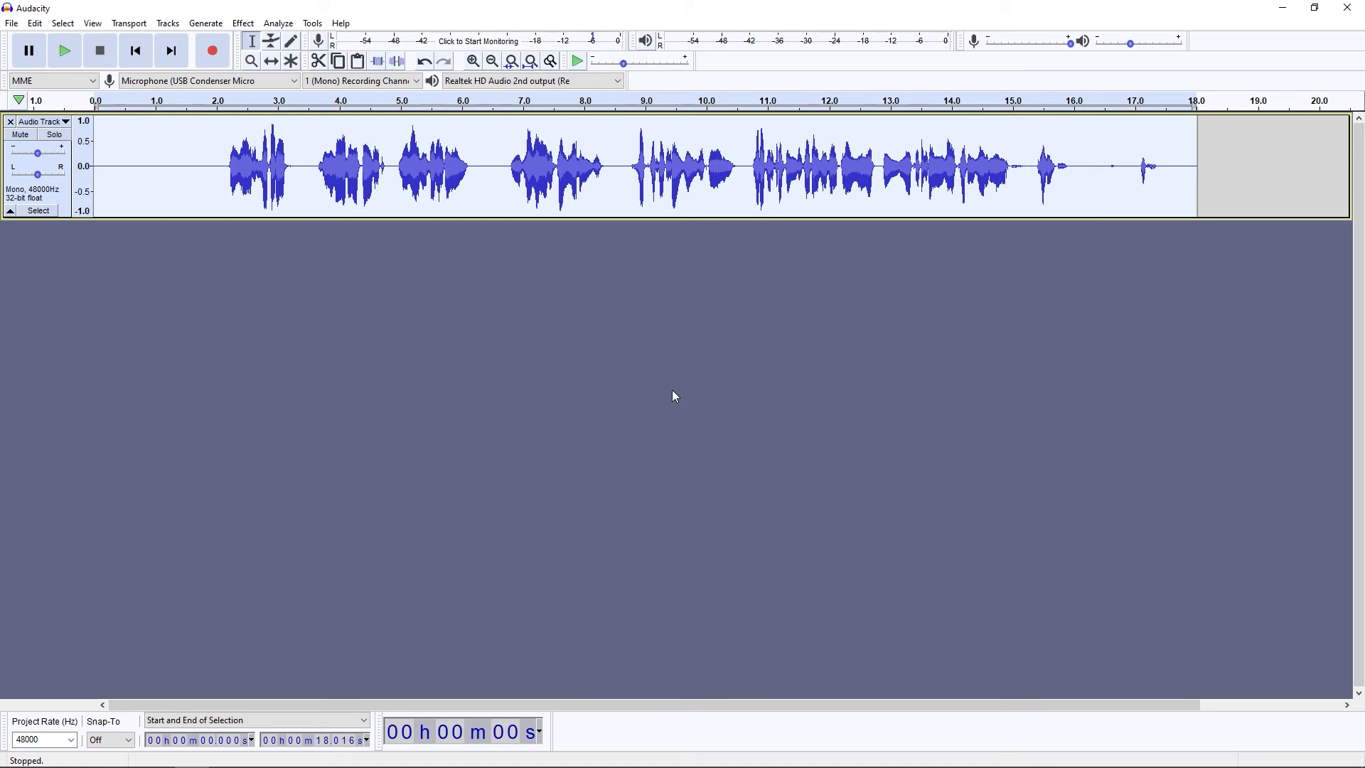
Apply a Hard Limit limiter to the whole track at -3.00 dB with 0.00 input gain, 10.00 ms hold and no make-up gain.
left_click(243, 23)
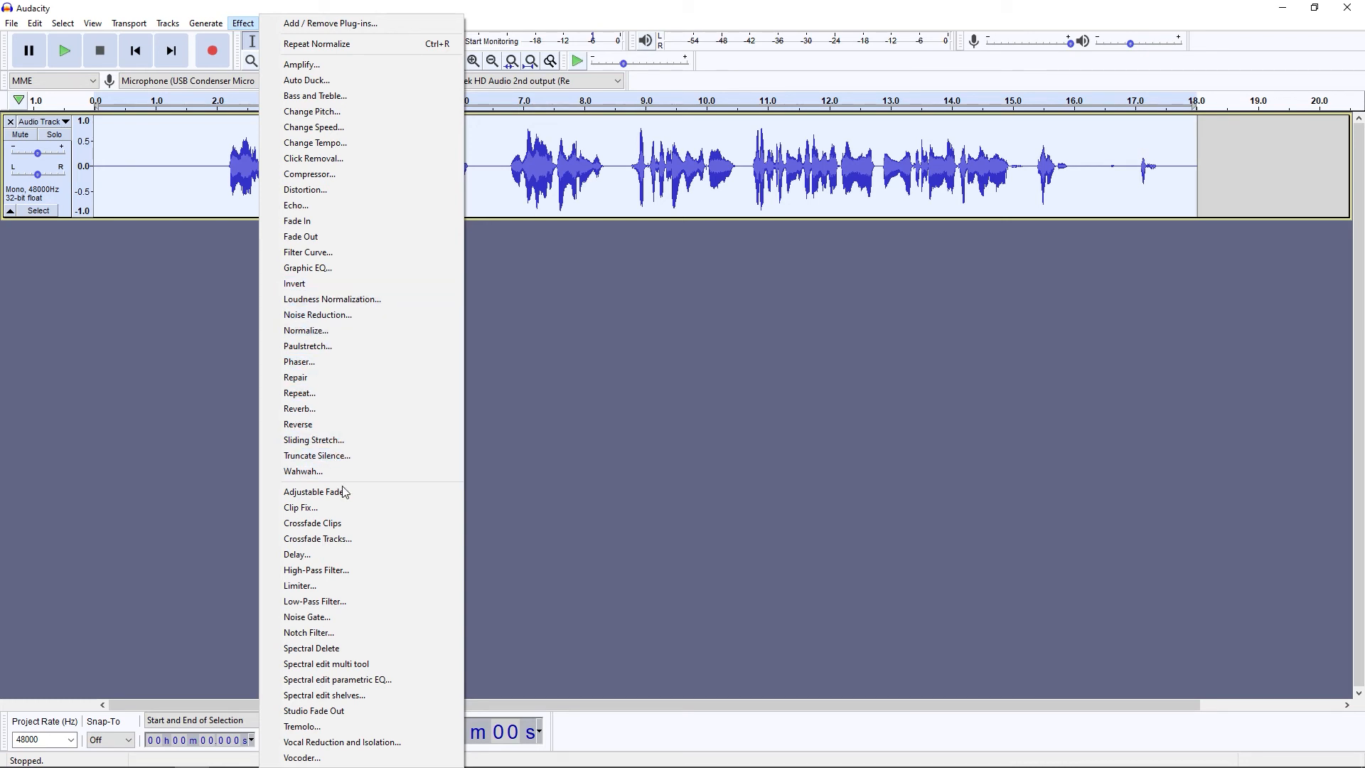
left_click(339, 585)
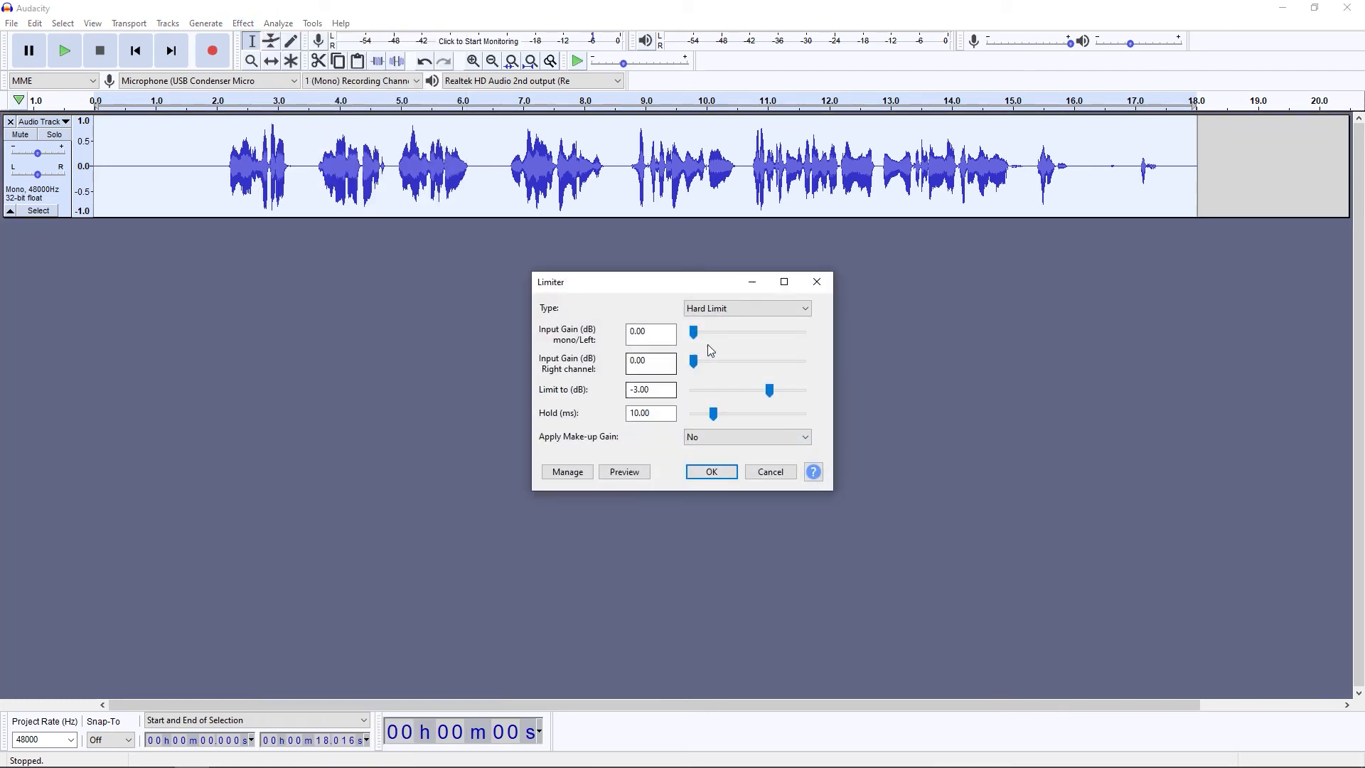
left_click(711, 308)
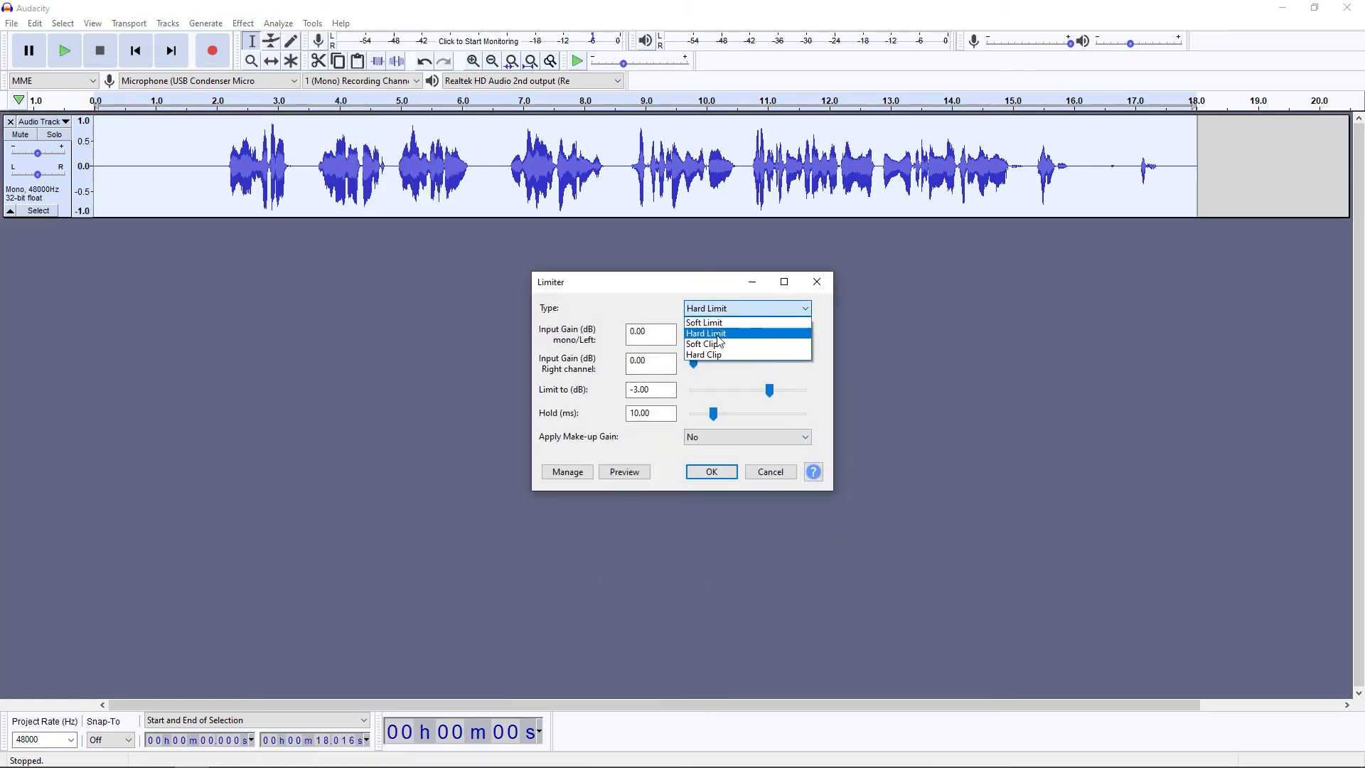
left_click(717, 336)
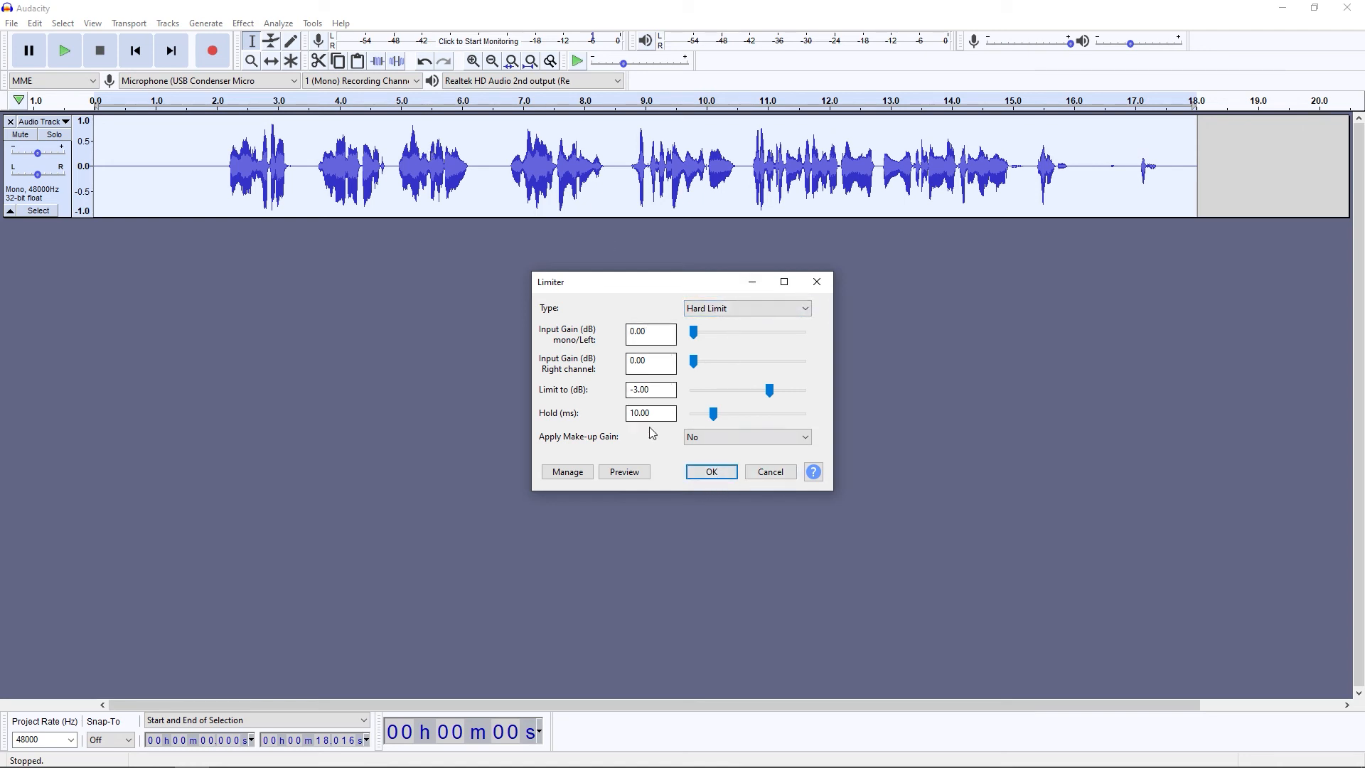
left_click(709, 474)
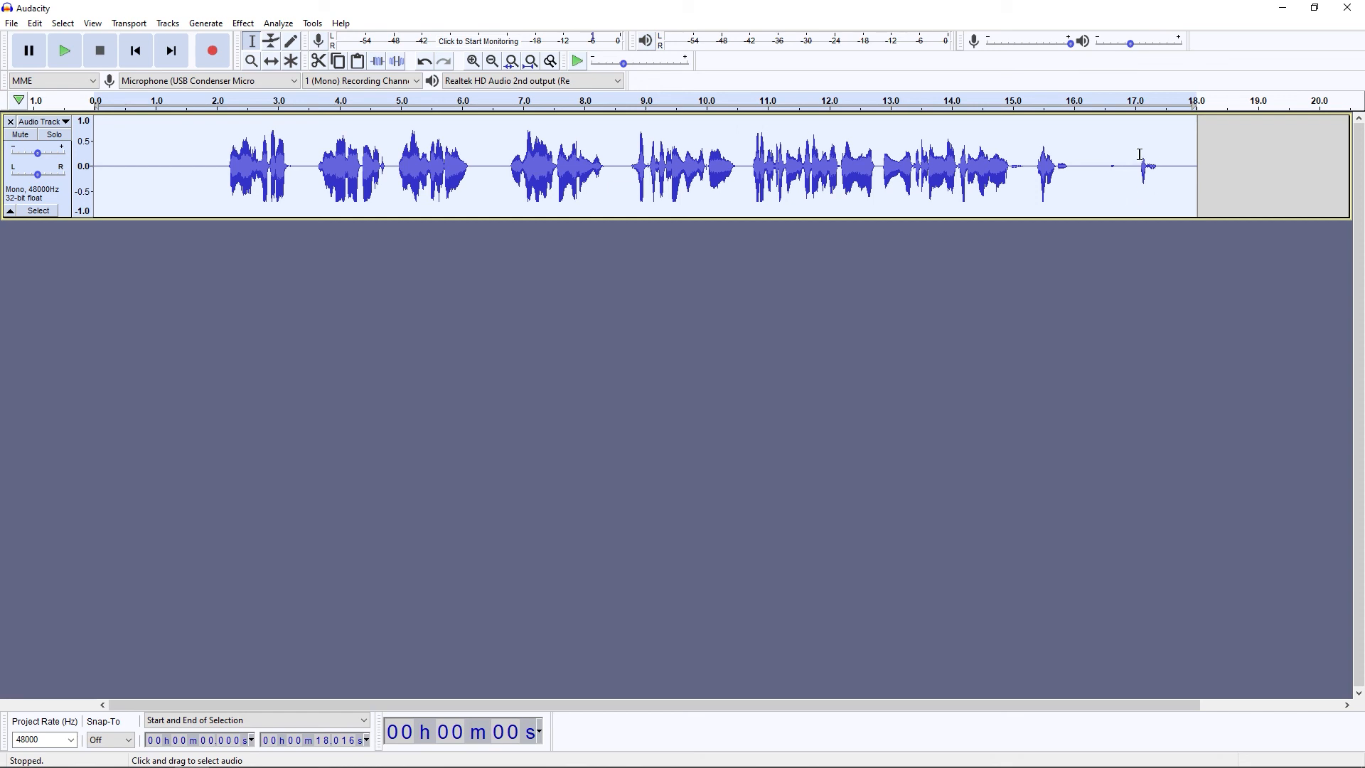
Capture a new noise profile for Noise Reduction from the end section, about 16.6 to 17.6 seconds.
left_click_drag(1109, 167, 1172, 169)
left_click(249, 26)
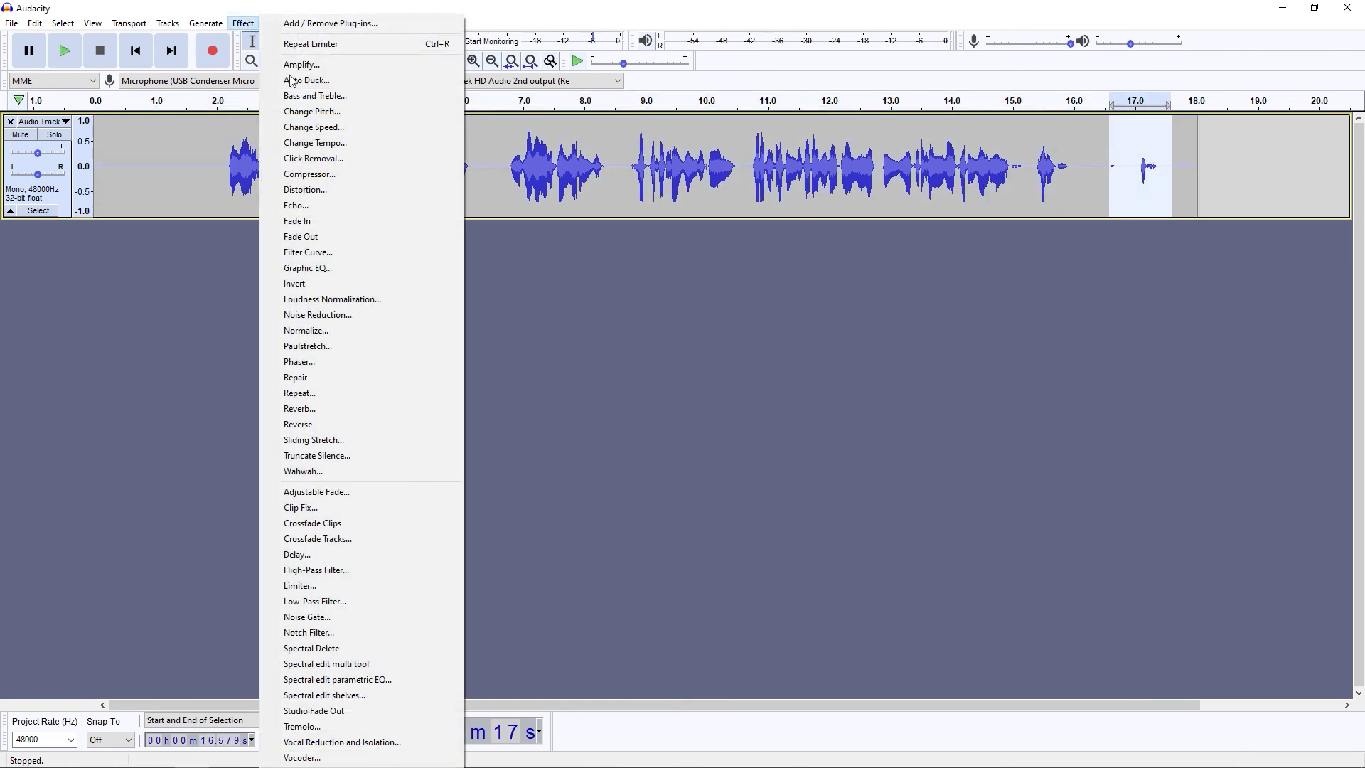
left_click(343, 315)
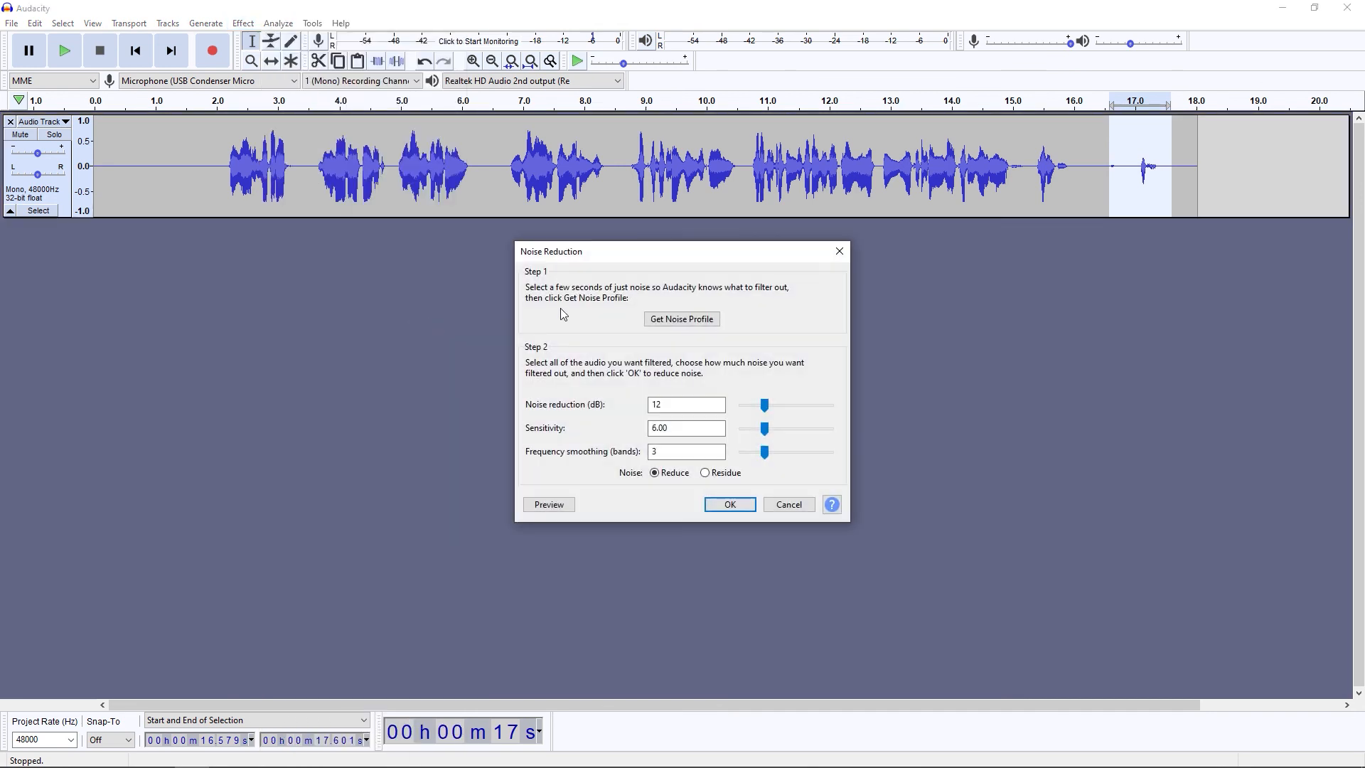
left_click(683, 318)
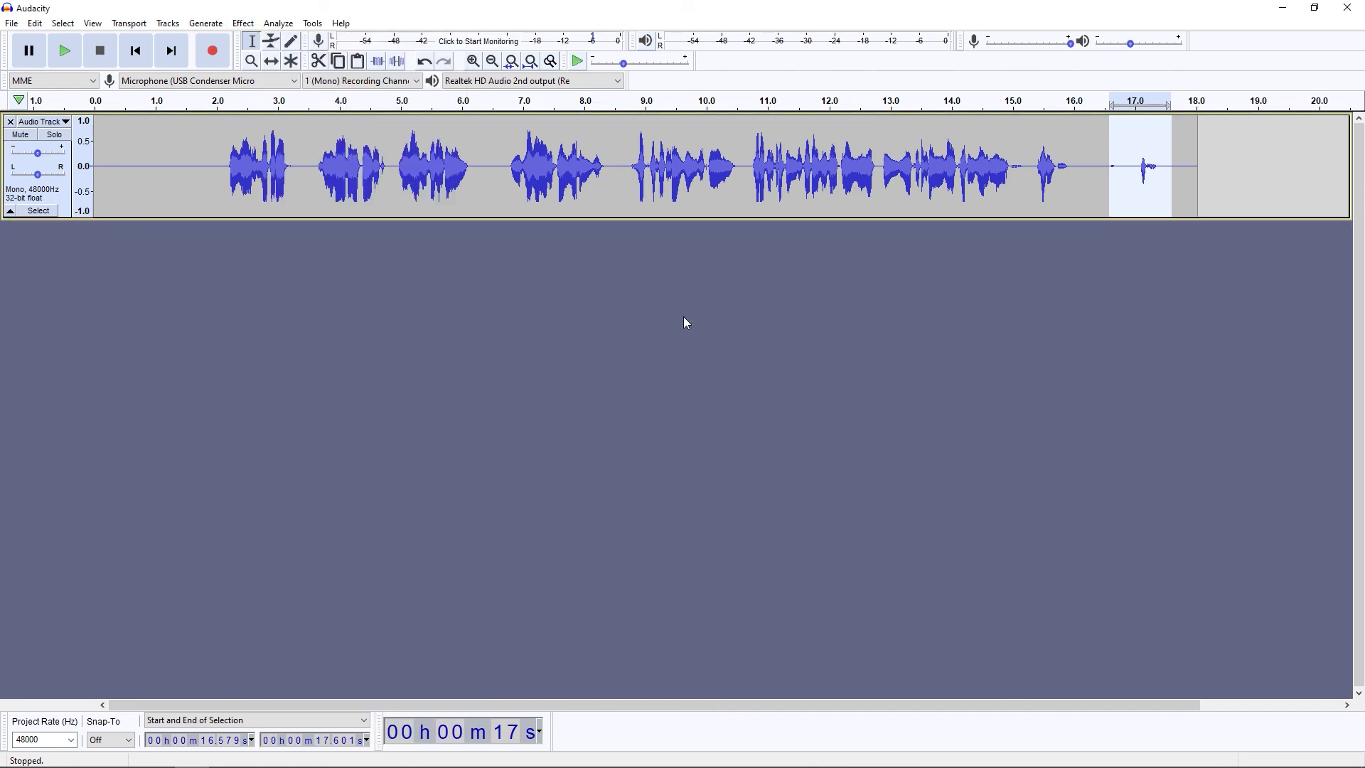
Apply Noise Reduction to the entire track again with 12 dB reduction, sensitivity 6.00 and 3 frequency smoothing bands.
left_click(39, 210)
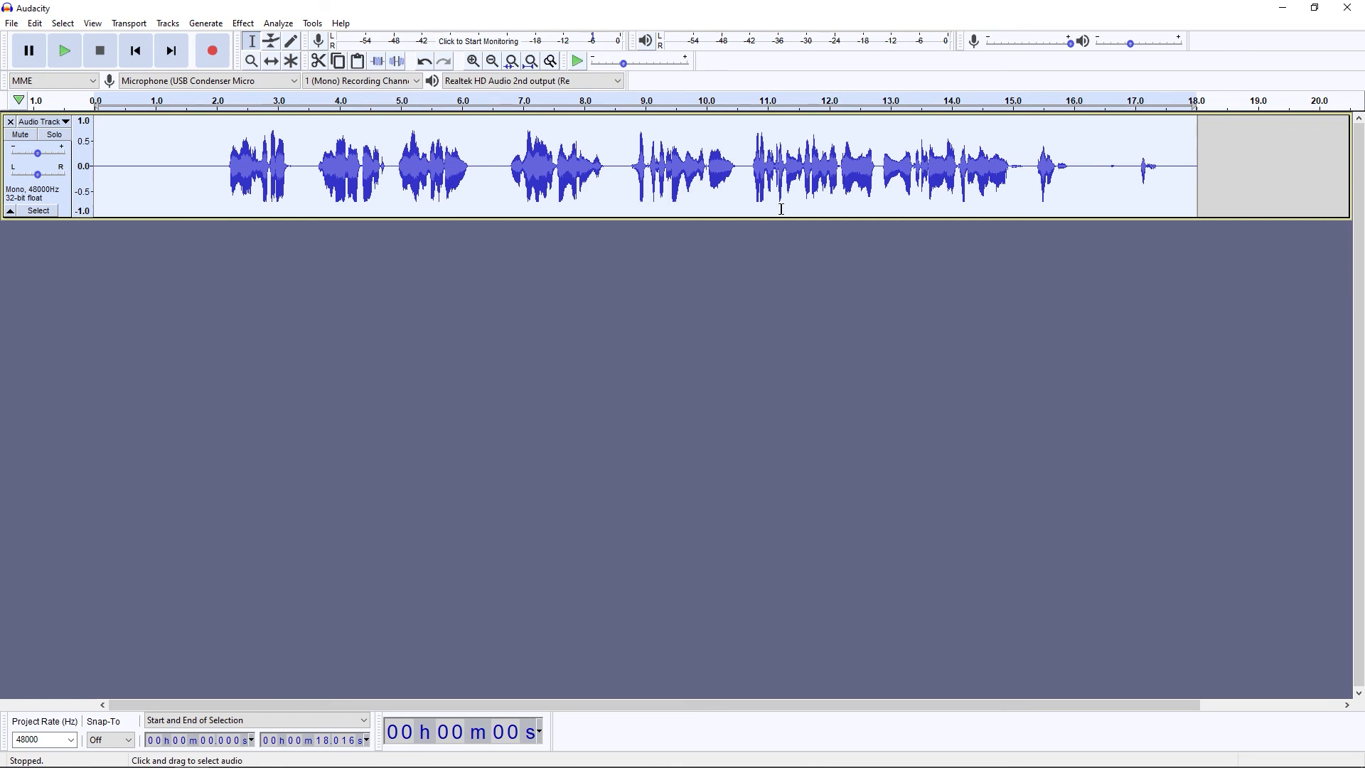
left_click(243, 24)
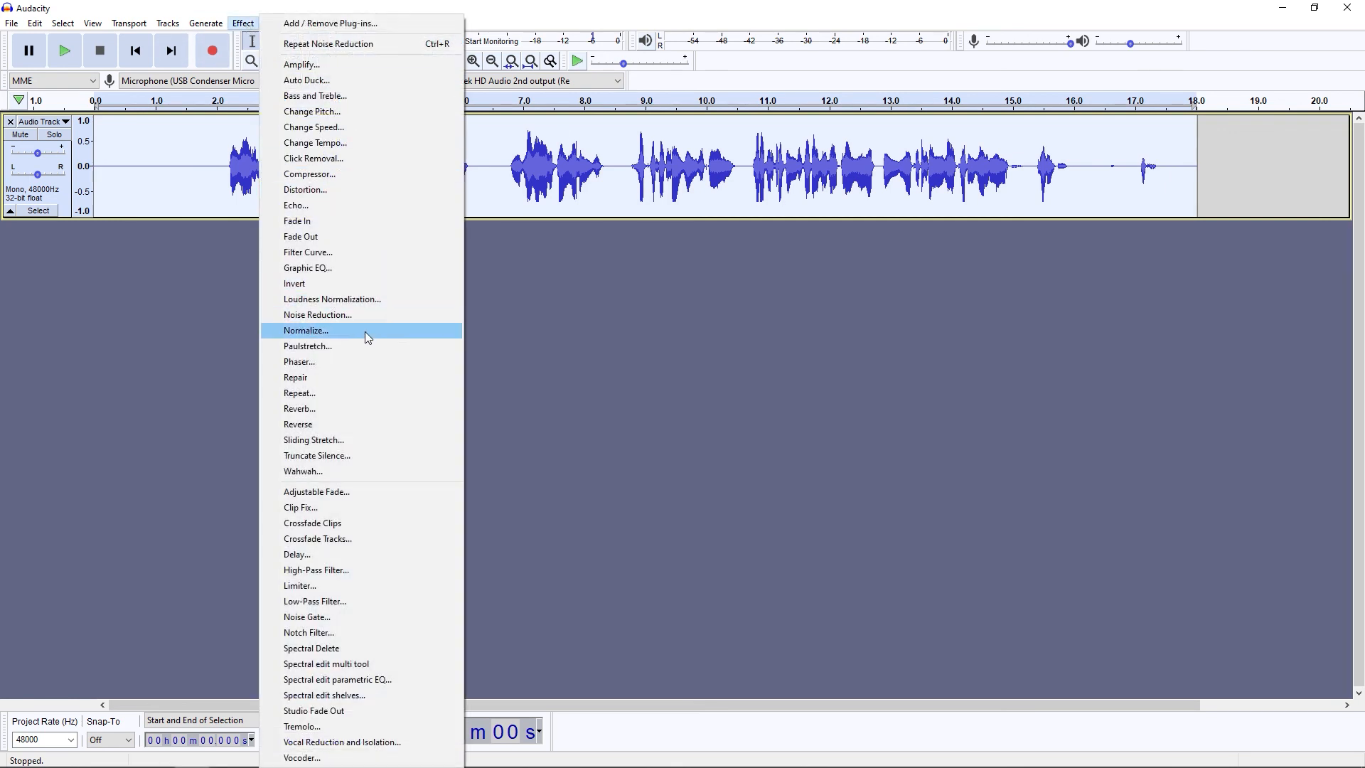
left_click(344, 317)
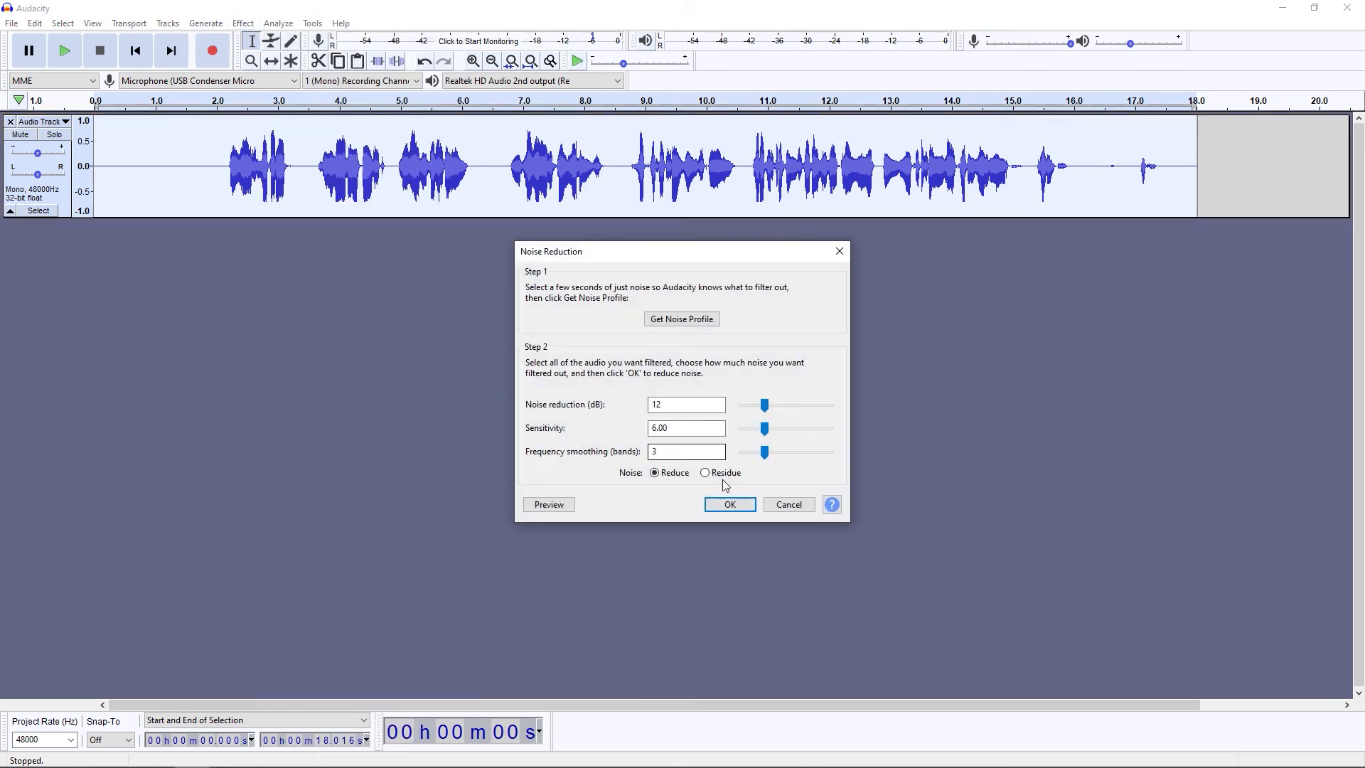
left_click(727, 505)
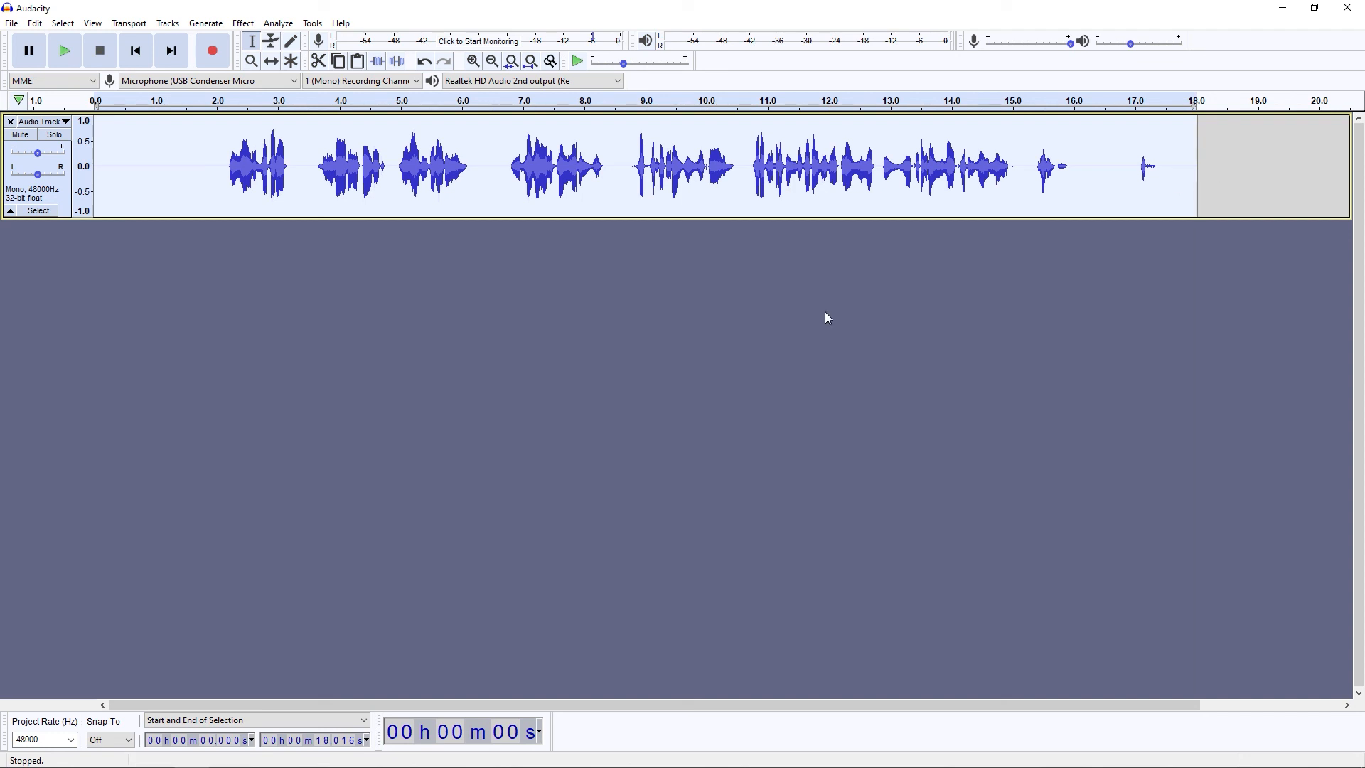
Bring up the export format choices for the processed voice clip.
left_click(12, 24)
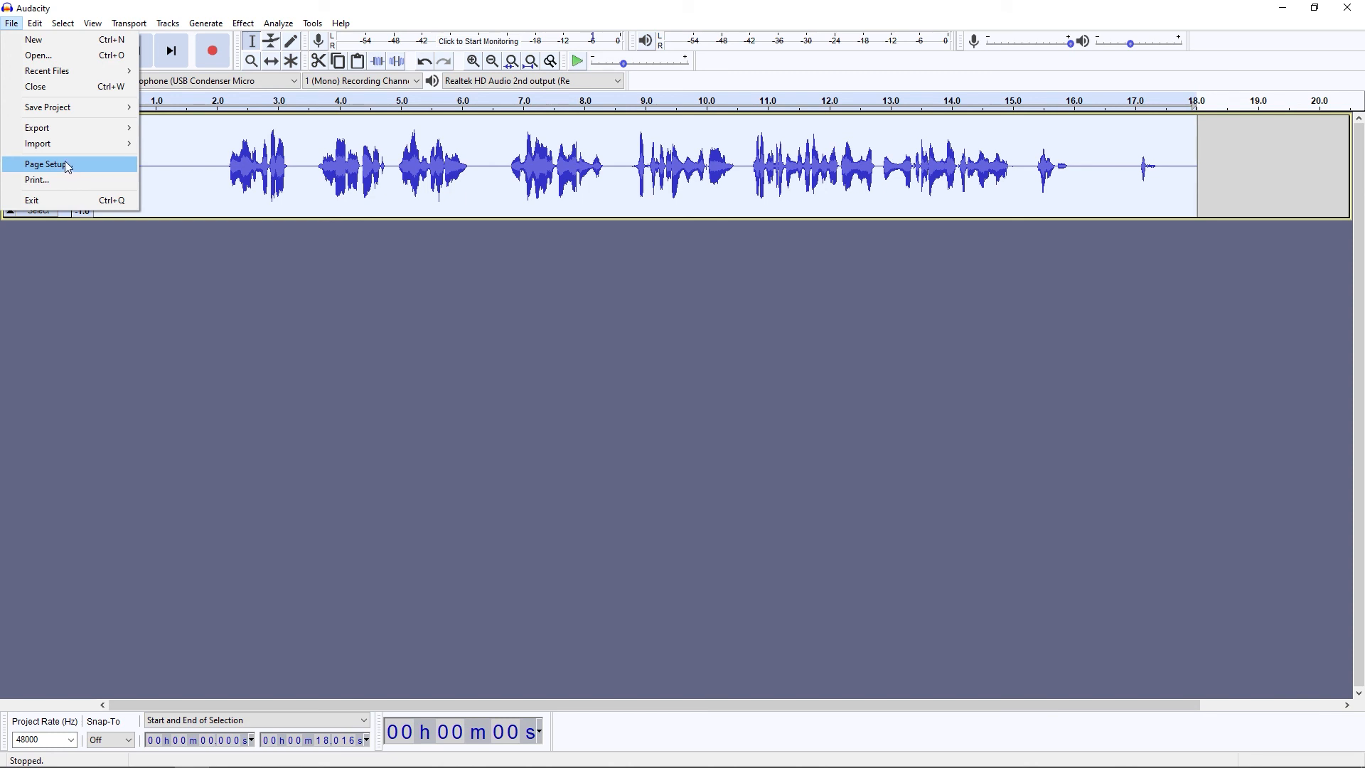
mouse_move(62, 128)
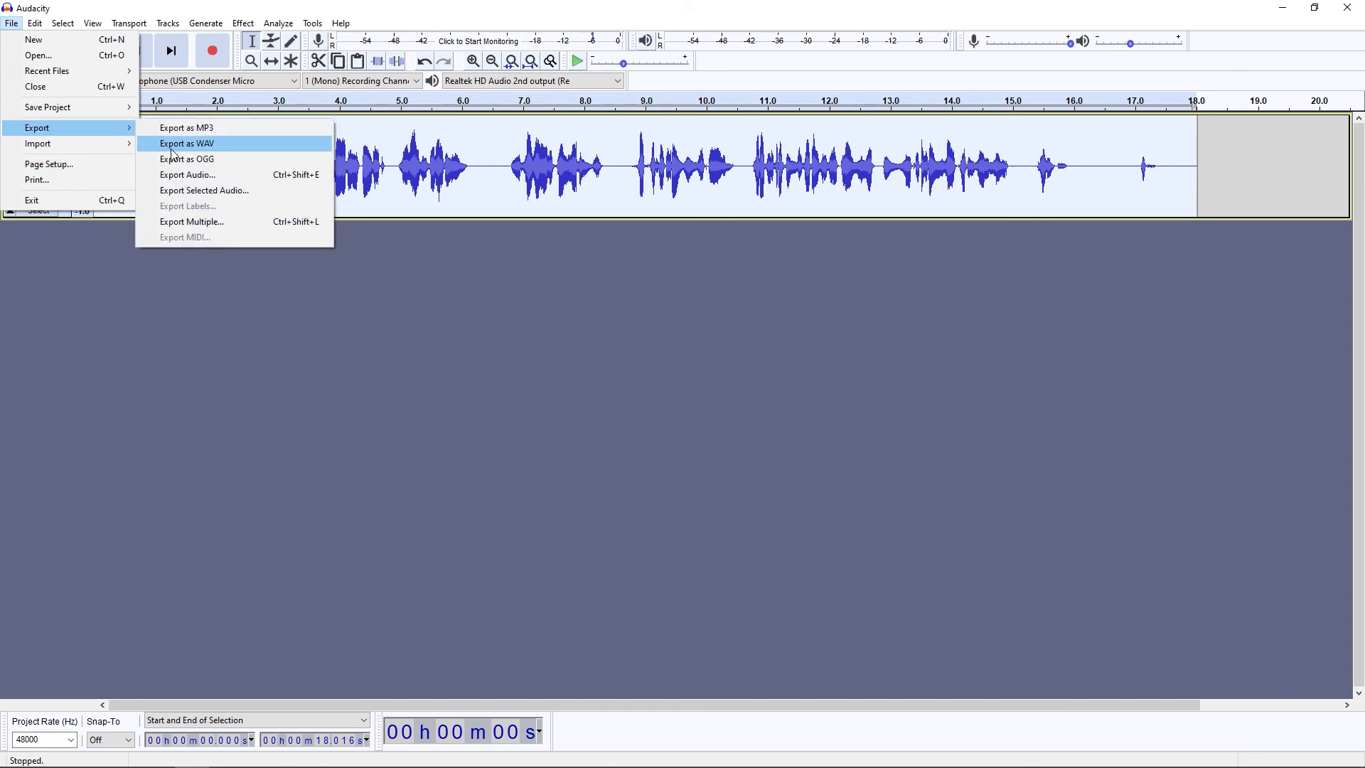